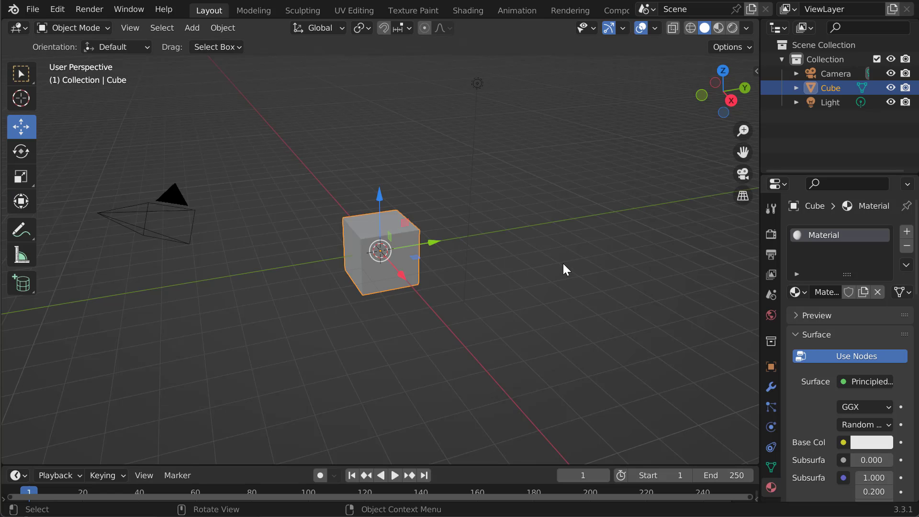
# Draw a cylinder beside the cube and set it to 7 vertices, 1 m radius, 2 m deep.
pyautogui.click(190, 28)
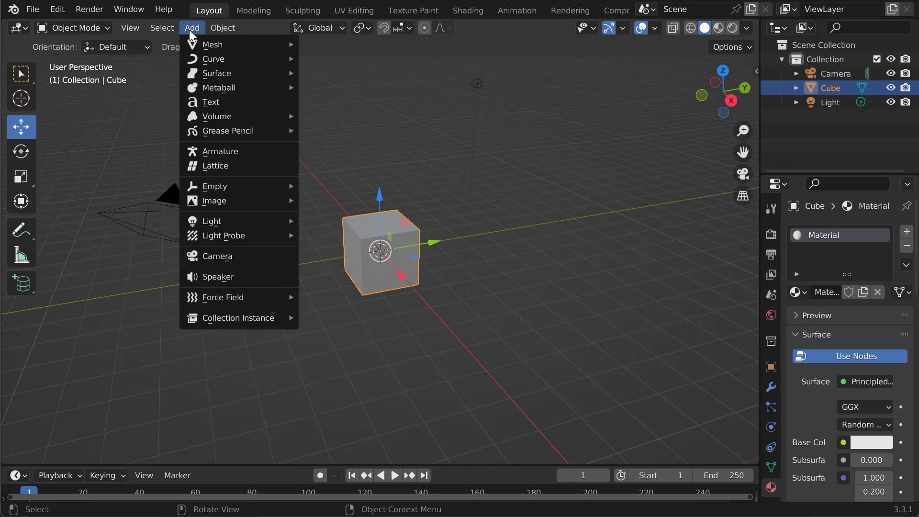
pyautogui.click(21, 285)
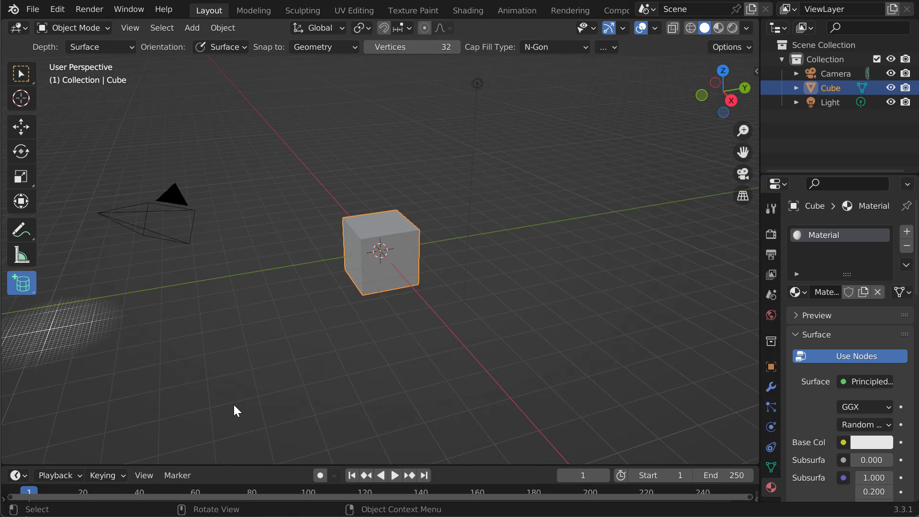
pyautogui.moveTo(518, 242); pyautogui.dragTo(547, 312)
pyautogui.click(509, 312)
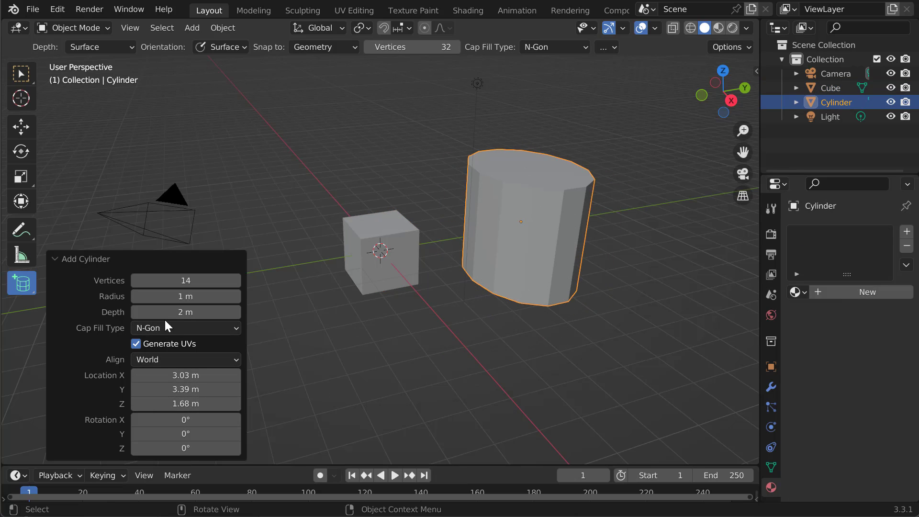
pyautogui.moveTo(160, 280)
pyautogui.mouseDown()
pyautogui.moveTo(183, 283)
pyautogui.moveTo(154, 285)
pyautogui.mouseUp()
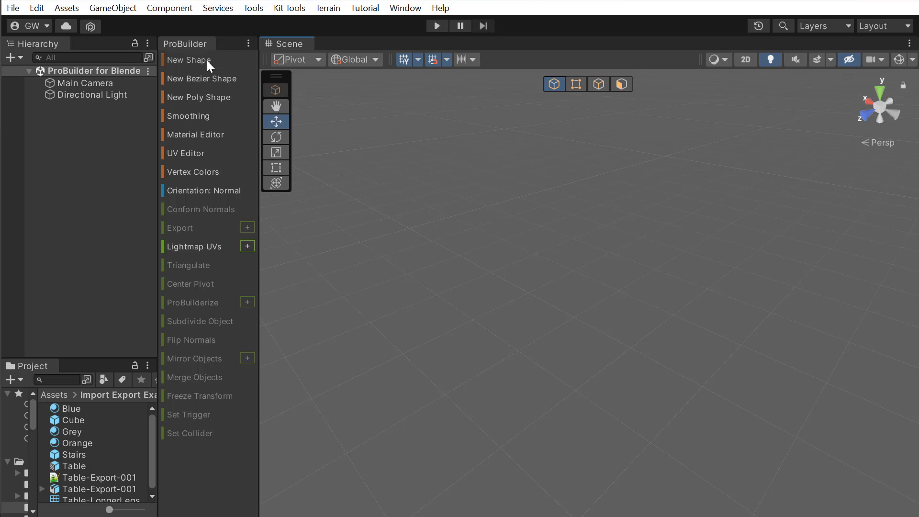
# Draw a ProBuilder cube on the grid as the first blockout piece.
pyautogui.click(193, 59)
pyautogui.click(789, 359)
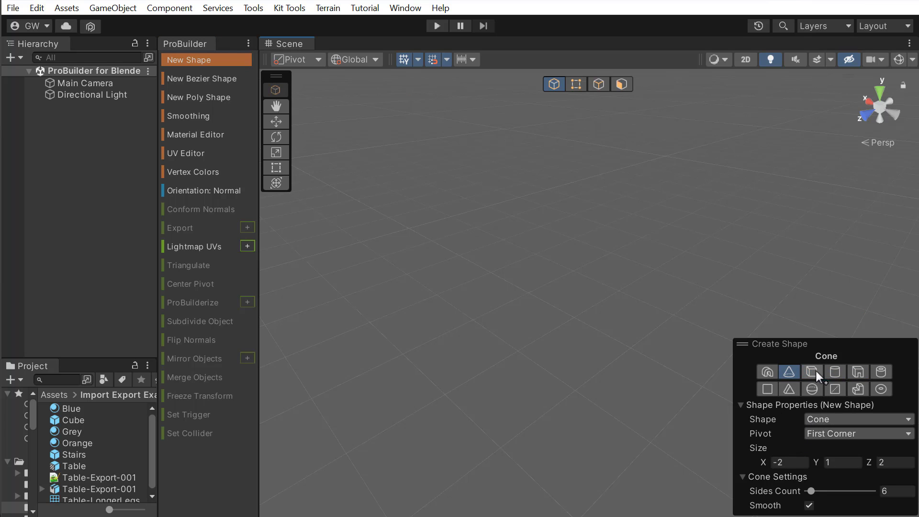
pyautogui.click(815, 370)
pyautogui.moveTo(543, 231); pyautogui.dragTo(594, 306)
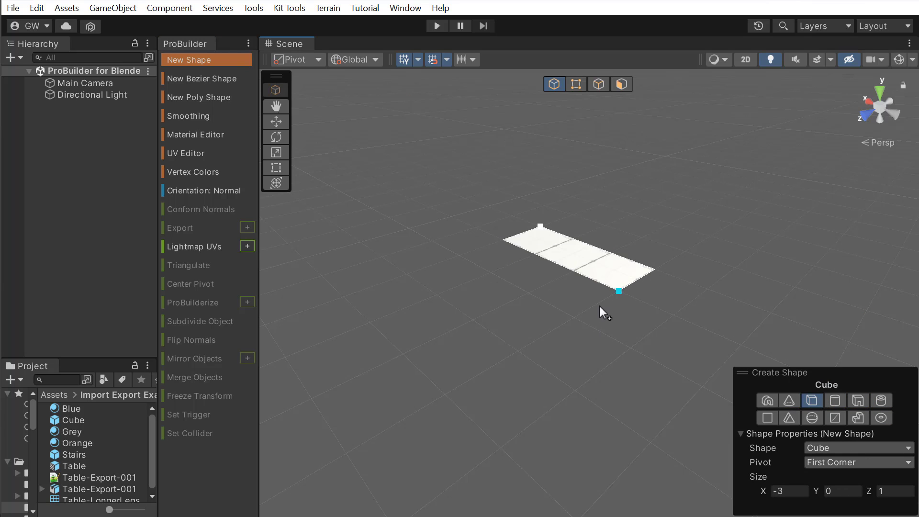
pyautogui.click(600, 209)
pyautogui.scroll(-3, 617, 294)
# Add stairs against the cube, flipped so the steps face the camera.
pyautogui.click(857, 417)
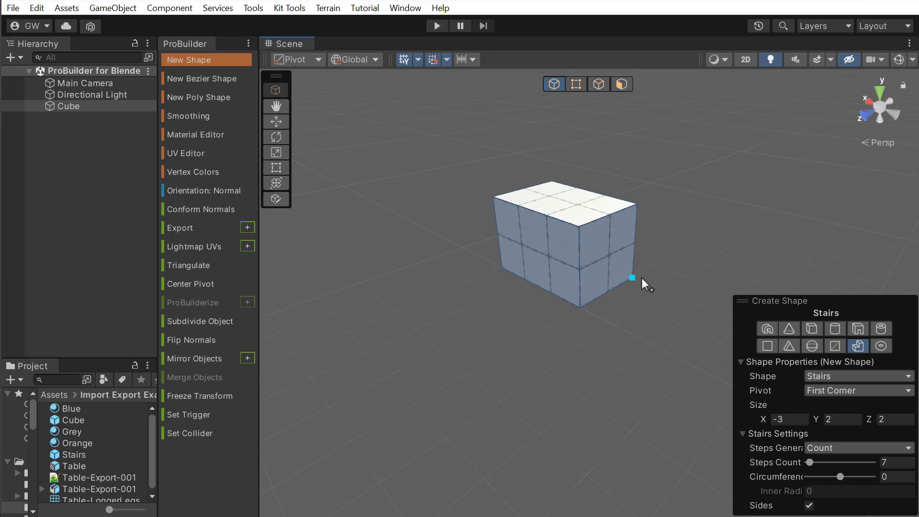
pyautogui.moveTo(641, 277); pyautogui.dragTo(694, 364)
pyautogui.click(672, 260)
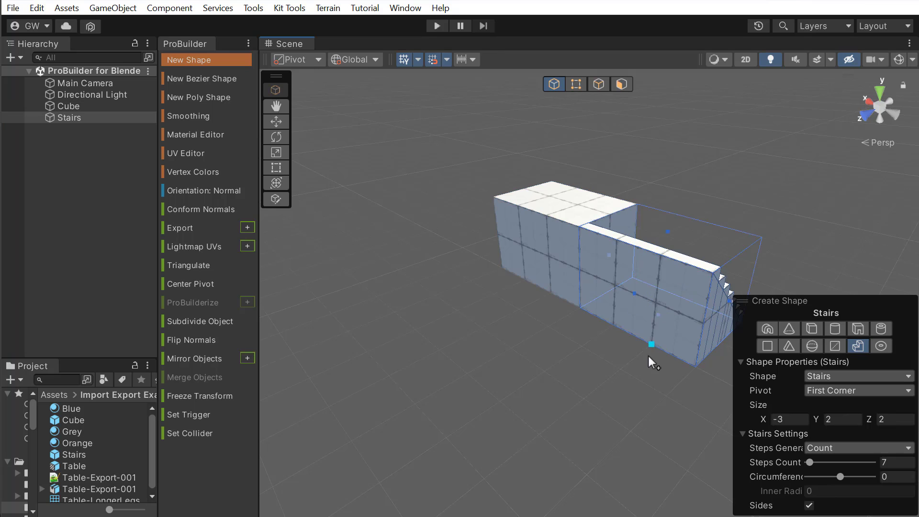
pyautogui.click(619, 286)
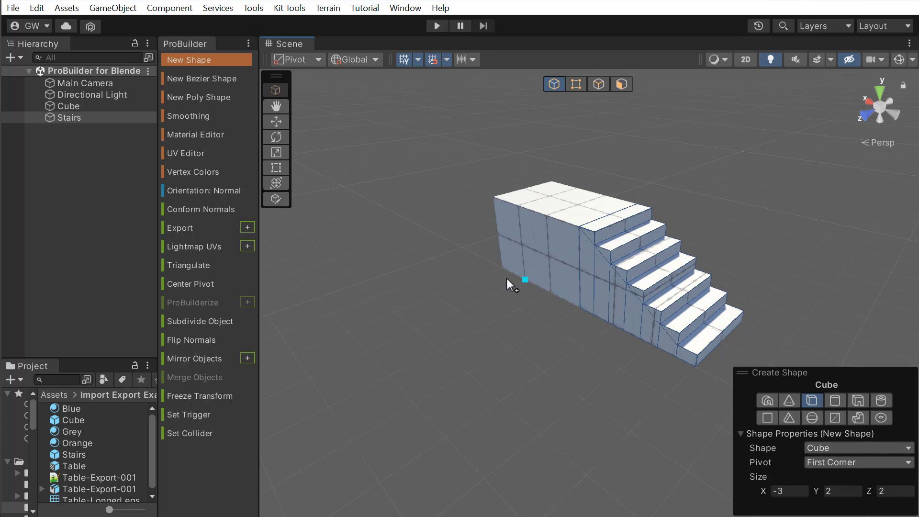
# Draw a second cube, then an arch on the platform's end.
pyautogui.moveTo(452, 314); pyautogui.dragTo(395, 375)
pyautogui.click(410, 277)
pyautogui.moveTo(410, 277)
pyautogui.keyDown('alt'); pyautogui.mouseDown()
pyautogui.moveTo(638, 224)
pyautogui.moveTo(544, 230)
pyautogui.moveTo(650, 296)
pyautogui.mouseUp(); pyautogui.keyUp('alt')
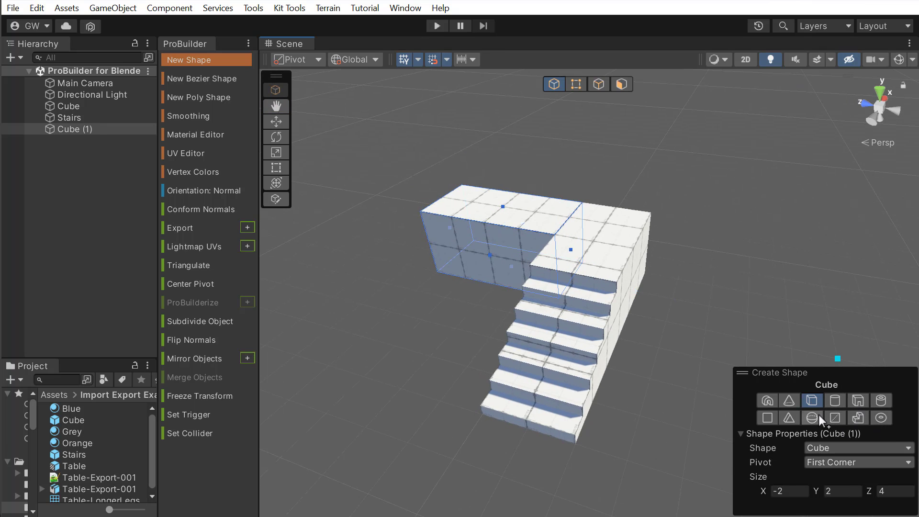
pyautogui.click(769, 401)
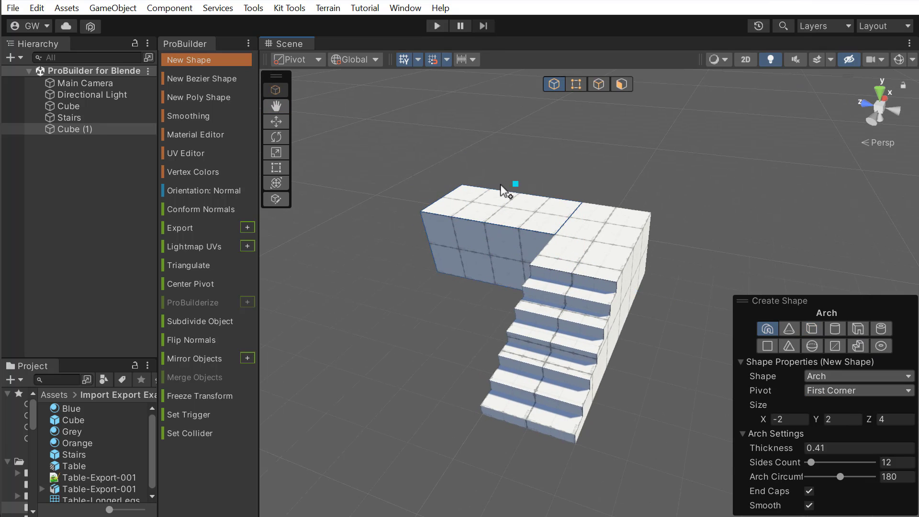
pyautogui.moveTo(462, 187); pyautogui.dragTo(460, 220)
pyautogui.click(456, 189)
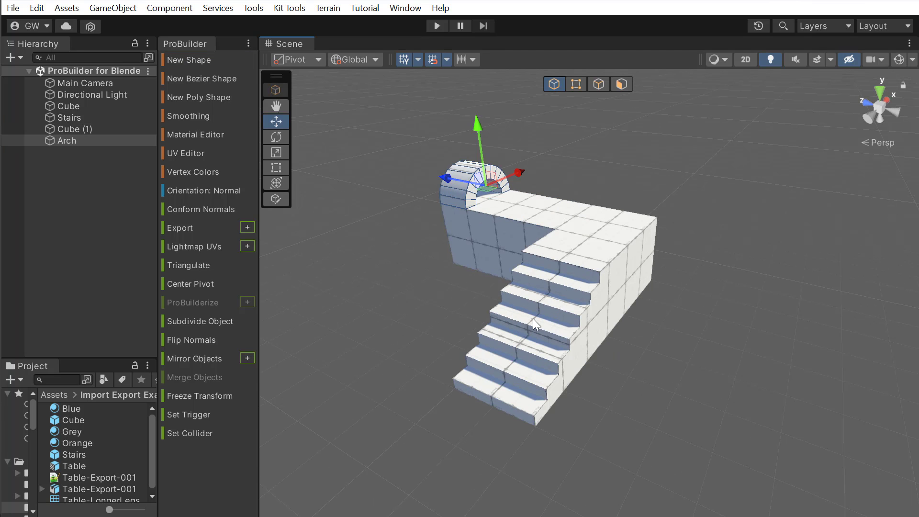
# Set the stairs' Steps Count to 24 in Edit Shape.
pyautogui.click(532, 317)
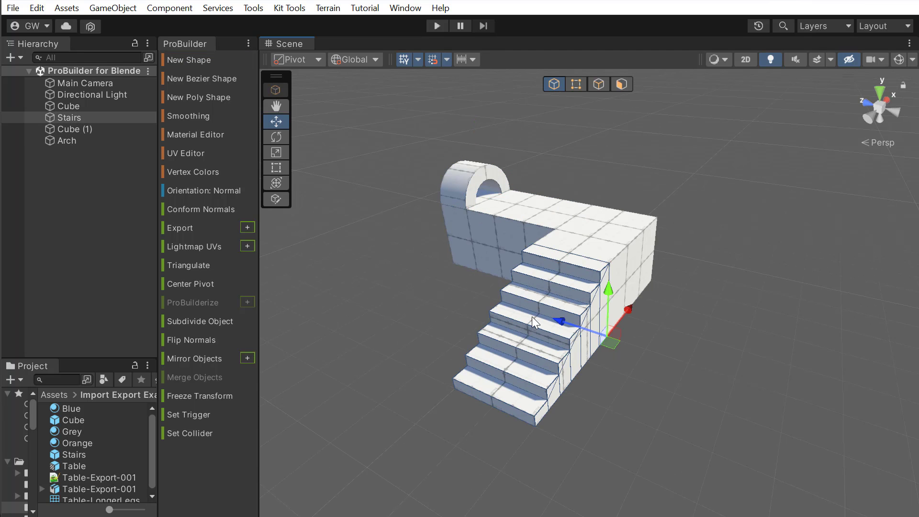
pyautogui.click(276, 199)
pyautogui.moveTo(811, 461); pyautogui.dragTo(810, 465)
pyautogui.click(474, 175)
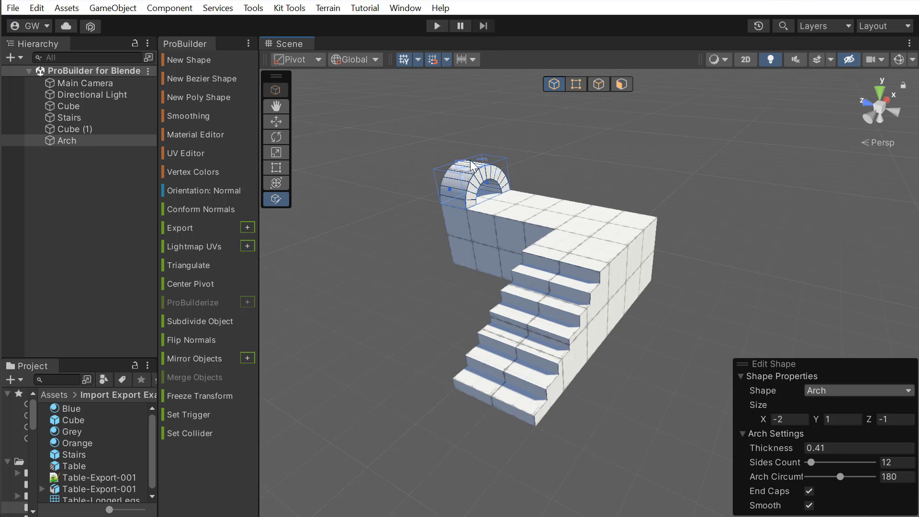
pyautogui.press('w')
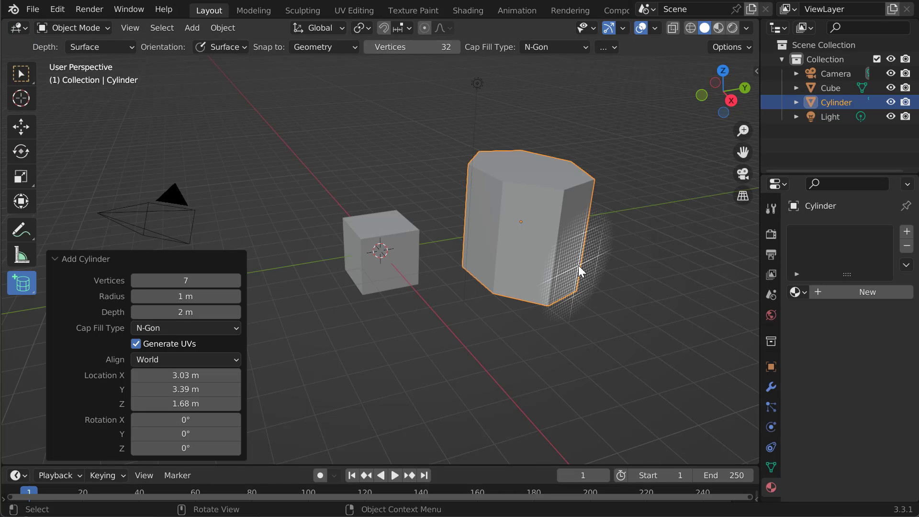
# In Edit Mode, move the cylinder's top face down about 0.72 m along Z.
pyautogui.click(91, 26)
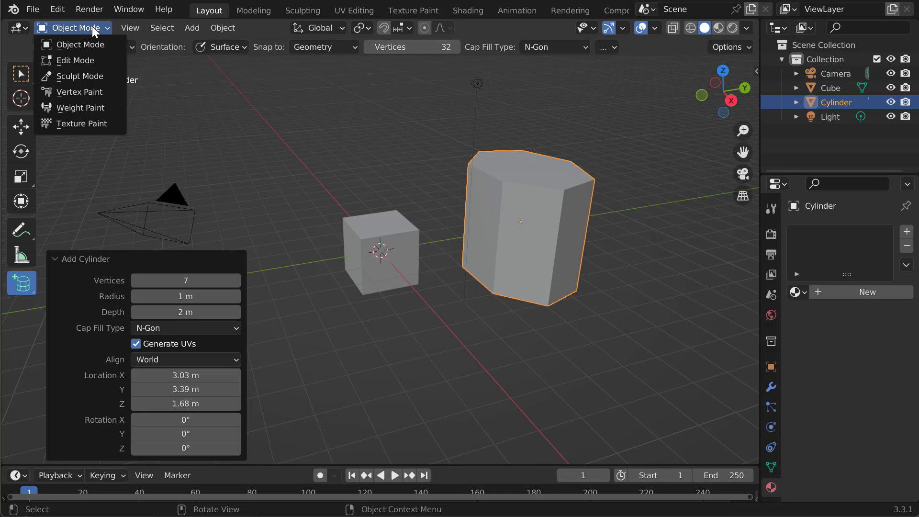
pyautogui.click(79, 58)
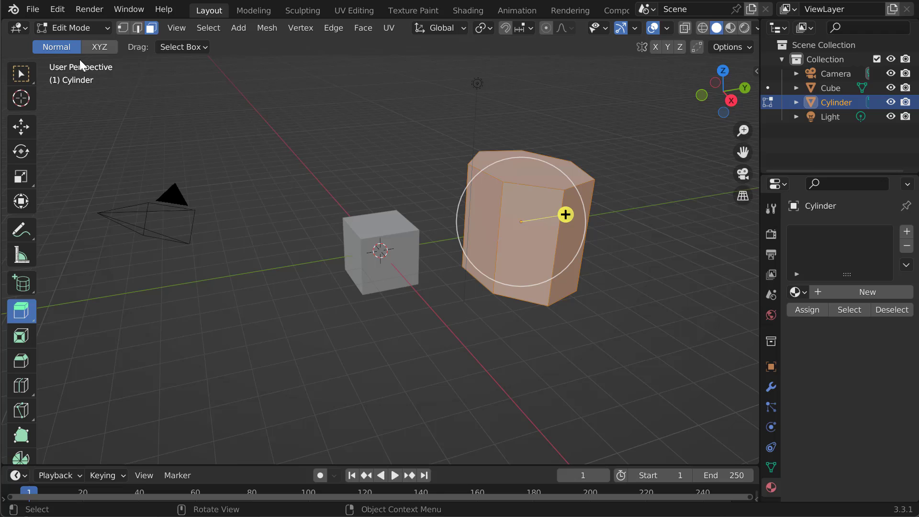
pyautogui.click(25, 141)
pyautogui.click(20, 127)
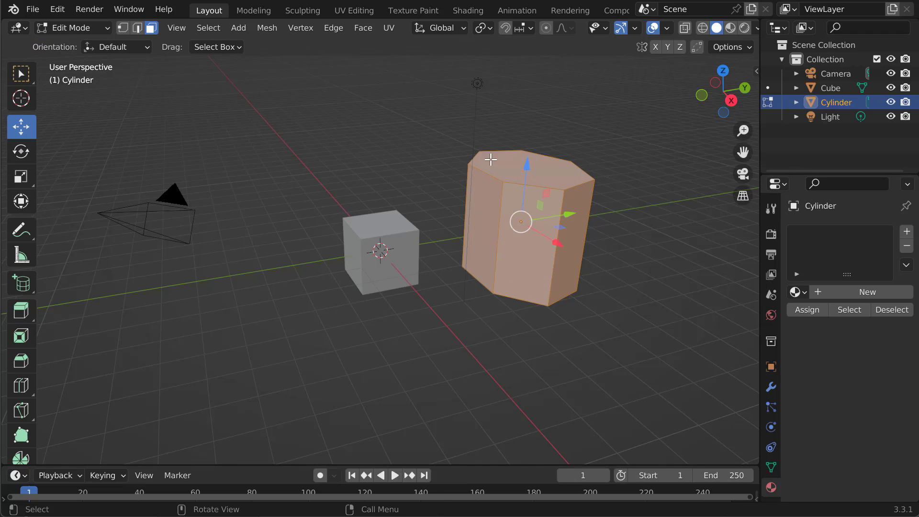
pyautogui.click(504, 169)
pyautogui.moveTo(533, 138); pyautogui.dragTo(480, 167)
pyautogui.click(124, 30)
pyautogui.click(137, 28)
pyautogui.click(151, 28)
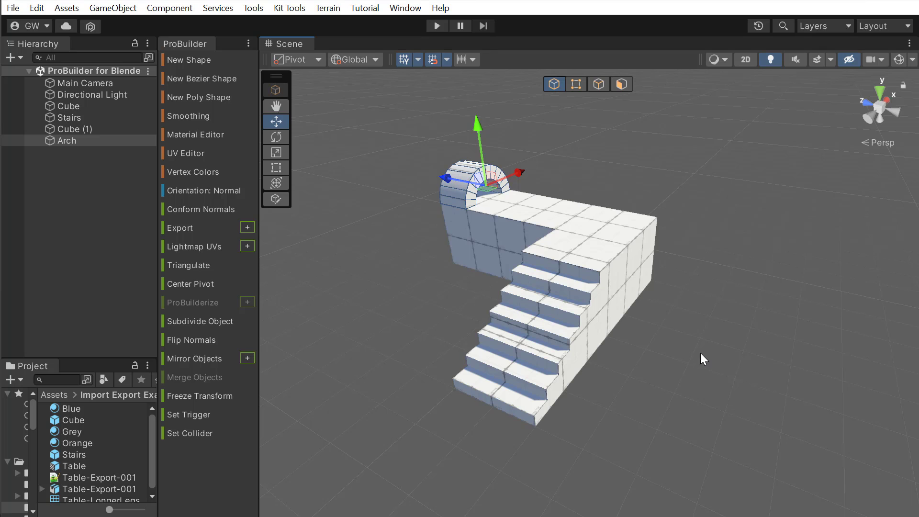
# In face mode, extrude the platform cube's top face upward.
pyautogui.click(617, 227)
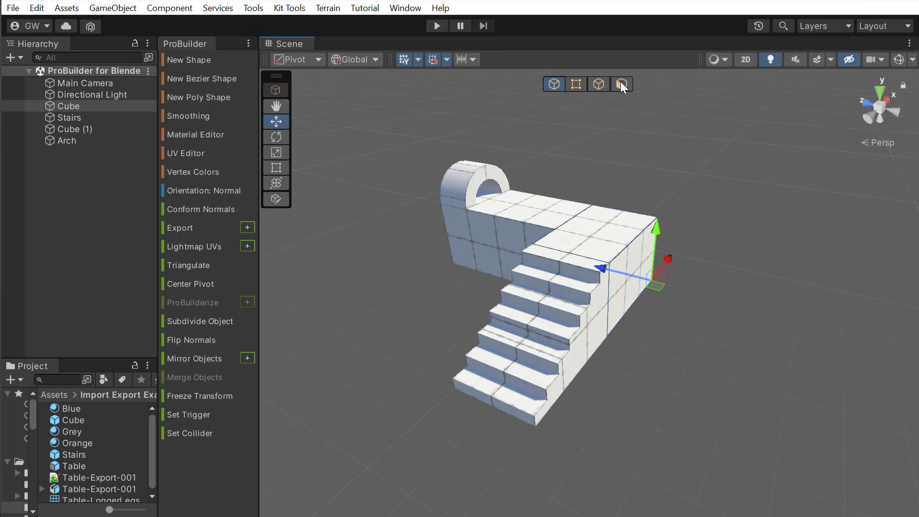
pyautogui.click(577, 83)
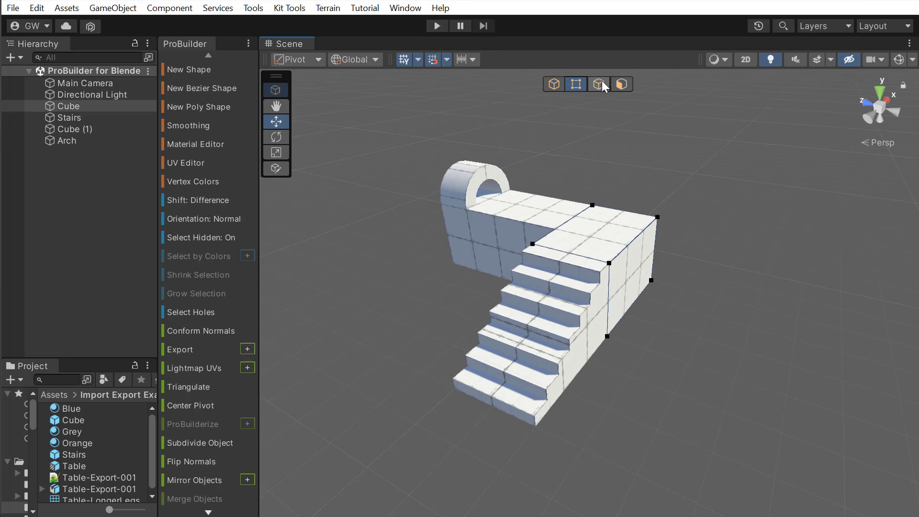
pyautogui.click(600, 81)
pyautogui.click(619, 84)
pyautogui.click(615, 221)
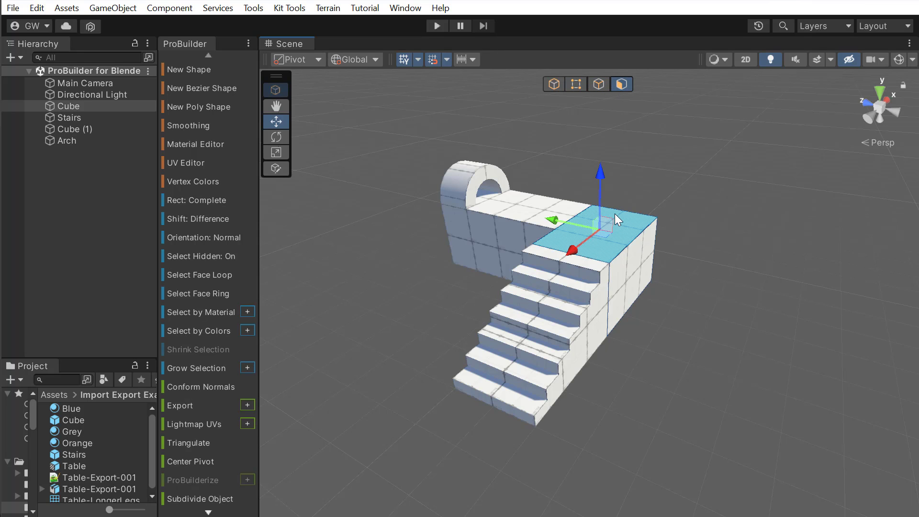
pyautogui.keyDown('shift'); pyautogui.moveTo(598, 167); pyautogui.dragTo(617, 176); pyautogui.keyUp('shift')
# Extrude the cube's far side face outward and extend the new block to the right.
pyautogui.keyDown('alt'); pyautogui.moveTo(769, 250); pyautogui.dragTo(641, 284); pyautogui.keyUp('alt')
pyautogui.click(645, 283)
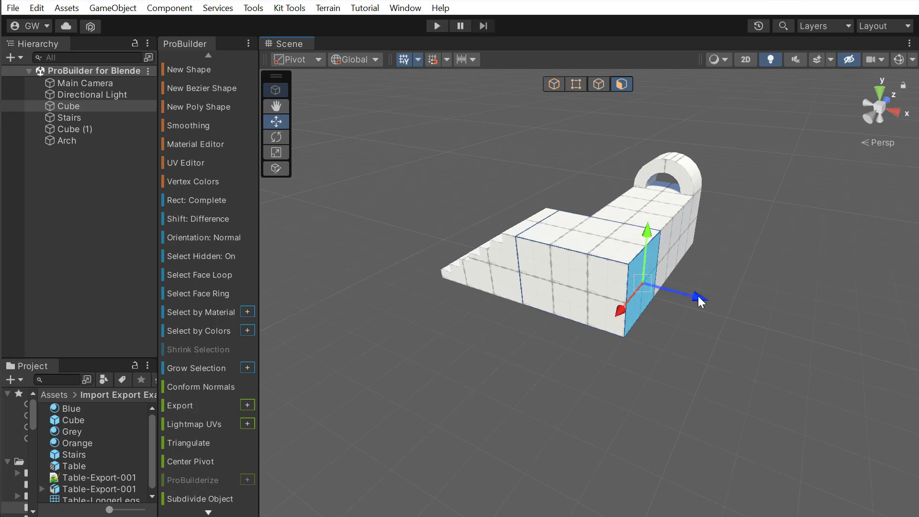
pyautogui.keyDown('shift'); pyautogui.moveTo(699, 297); pyautogui.dragTo(647, 360); pyautogui.keyUp('shift')
pyautogui.click(679, 318)
pyautogui.keyDown('shift'); pyautogui.moveTo(680, 318); pyautogui.dragTo(773, 353); pyautogui.keyUp('shift')
# Inset a smaller square into the block's top face and sink it into a recess.
pyautogui.click(623, 296)
pyautogui.press('r')
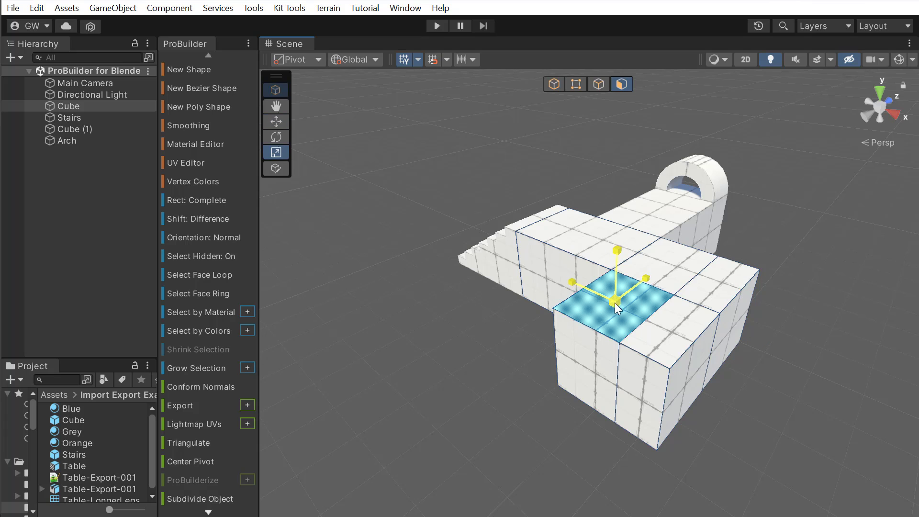
pyautogui.keyDown('shift'); pyautogui.moveTo(614, 303); pyautogui.dragTo(598, 309); pyautogui.keyUp('shift')
pyautogui.press('w')
pyautogui.moveTo(618, 253); pyautogui.dragTo(615, 266)
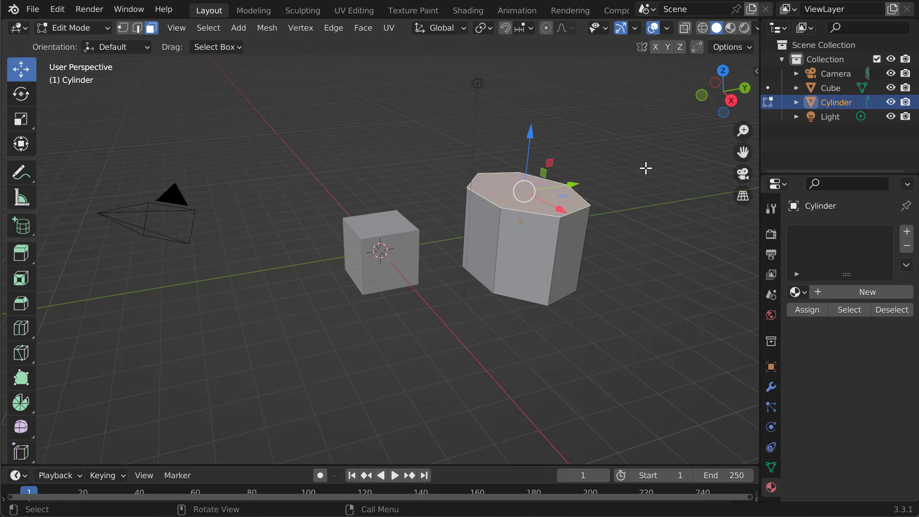
# Loop-cut the cylinder and set Number of Cuts to 4.
pyautogui.click(21, 329)
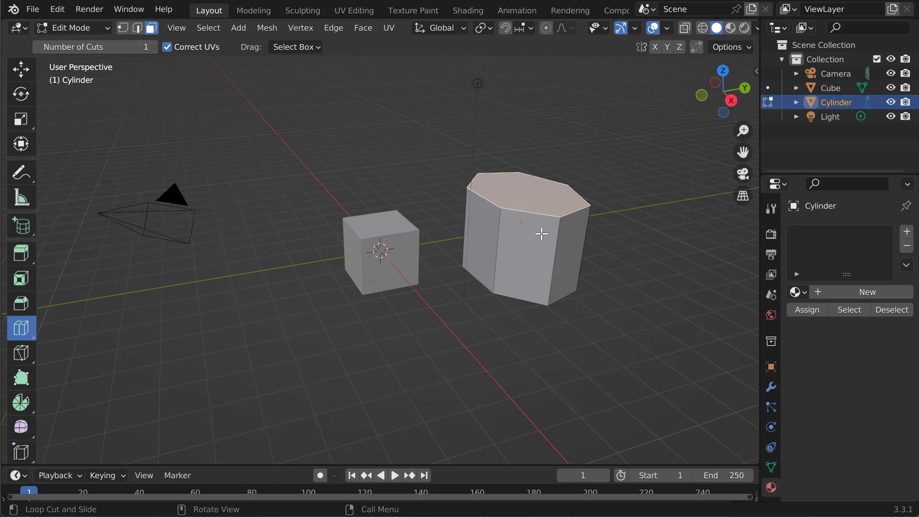
pyautogui.click(537, 266)
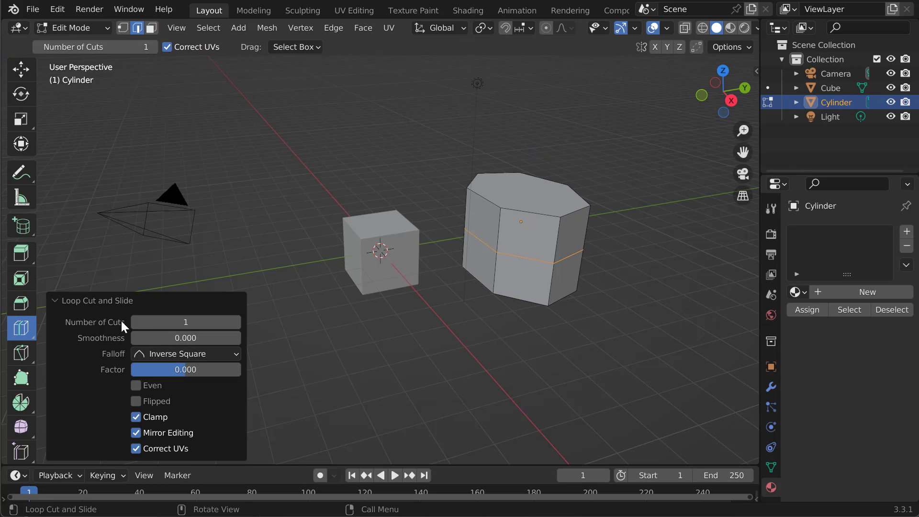
pyautogui.moveTo(143, 322); pyautogui.dragTo(166, 322)
pyautogui.click(21, 278)
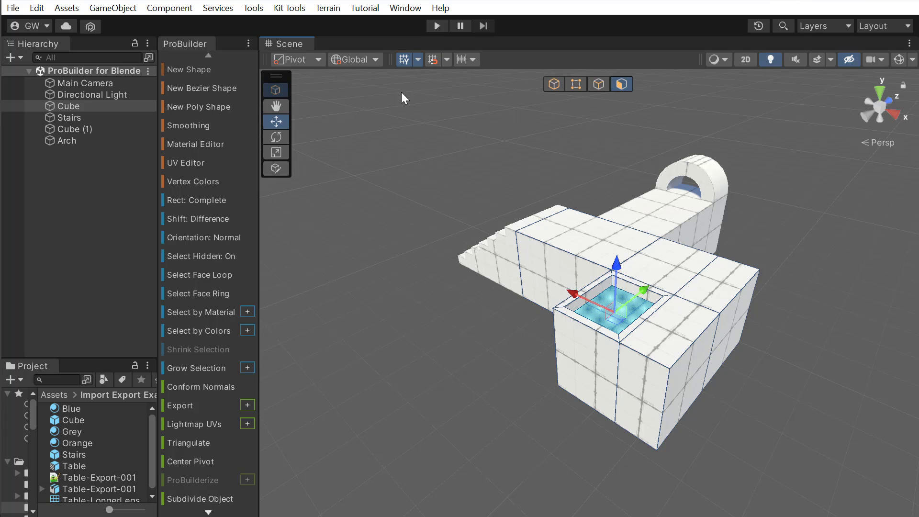
# Open the smoothing, material, UV and vertex colour editors, then close all four.
pyautogui.click(553, 83)
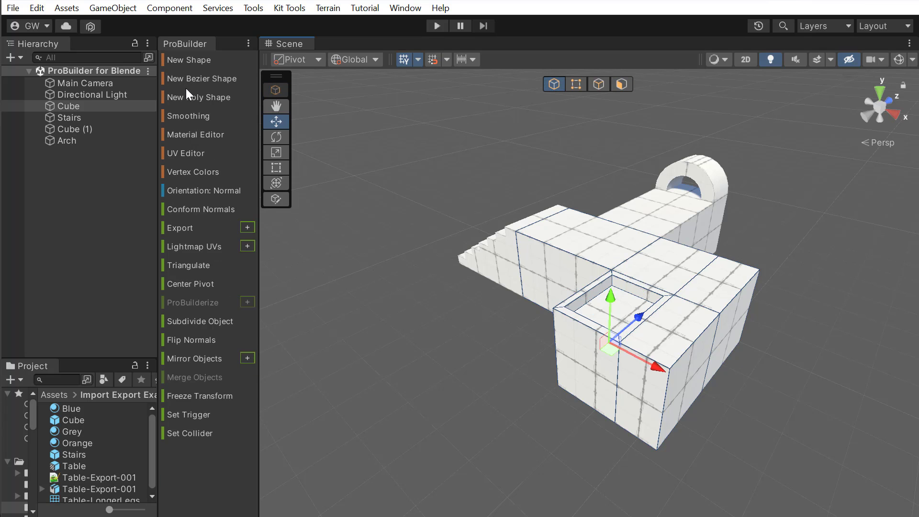
pyautogui.click(185, 116)
pyautogui.click(196, 144)
pyautogui.click(194, 163)
pyautogui.click(197, 180)
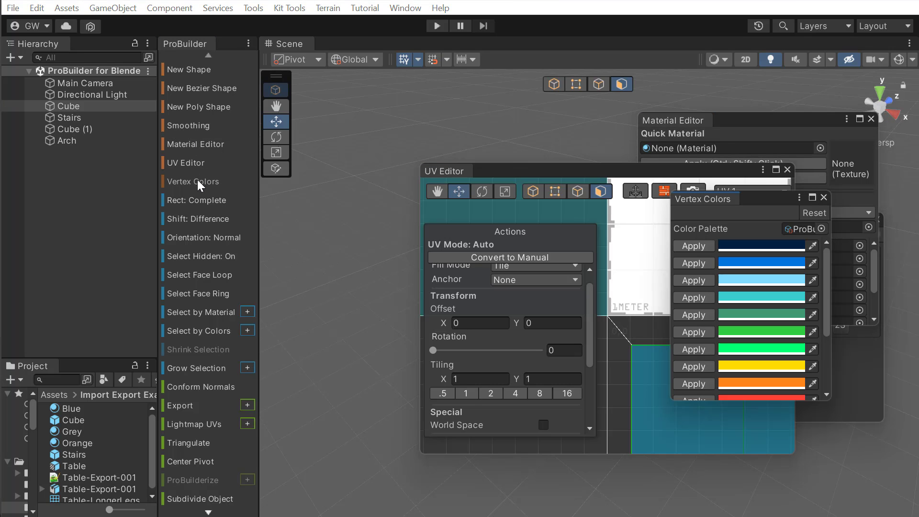
pyautogui.click(823, 197)
pyautogui.click(787, 169)
pyautogui.click(870, 119)
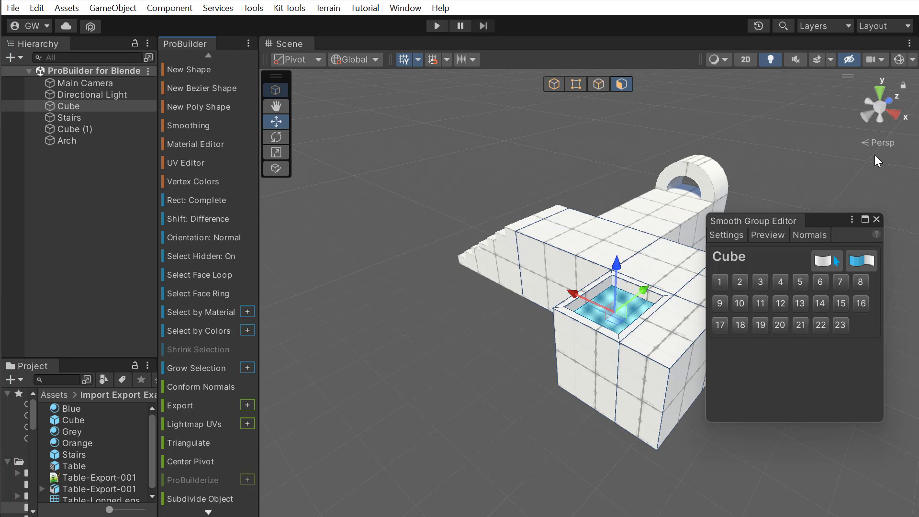
pyautogui.click(876, 219)
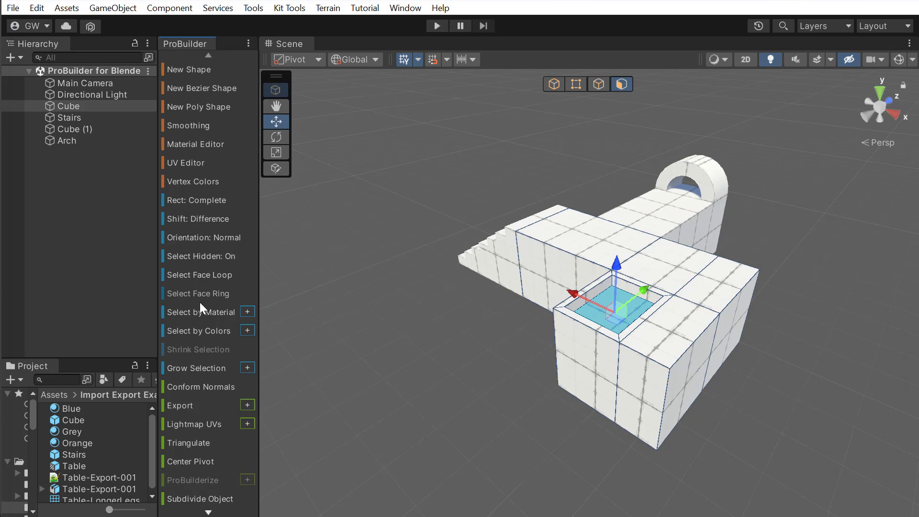
# Select the top face beside the stairs, grow the selection, and orbit toward the stairs.
pyautogui.click(589, 243)
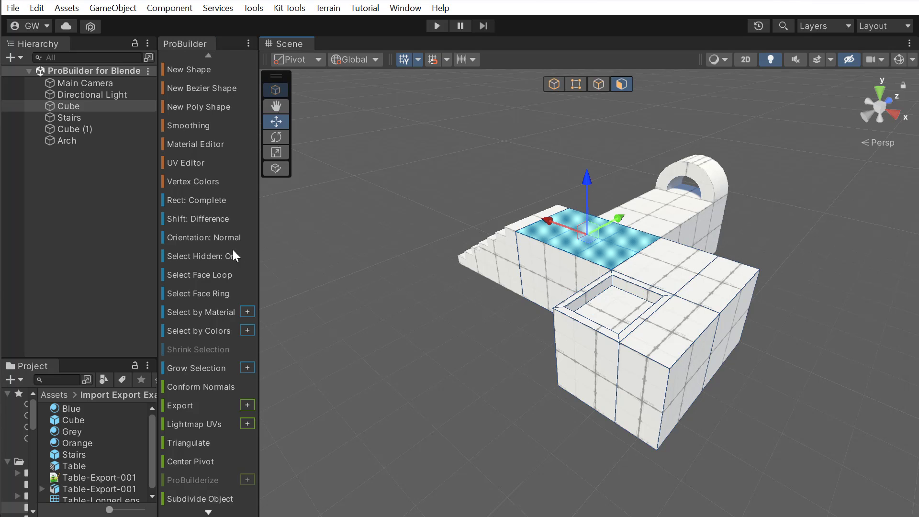
pyautogui.click(203, 369)
pyautogui.keyDown('alt'); pyautogui.moveTo(476, 292); pyautogui.dragTo(814, 344); pyautogui.keyUp('alt')
pyautogui.scroll(-3, 219, 369)
pyautogui.scroll(-3, 219, 366)
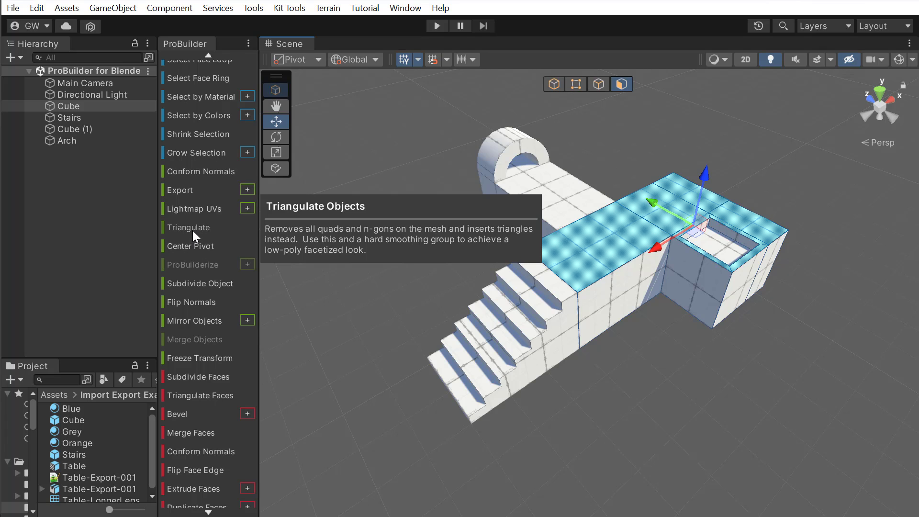
# Triangulate the mesh and flip its normals.
pyautogui.click(193, 231)
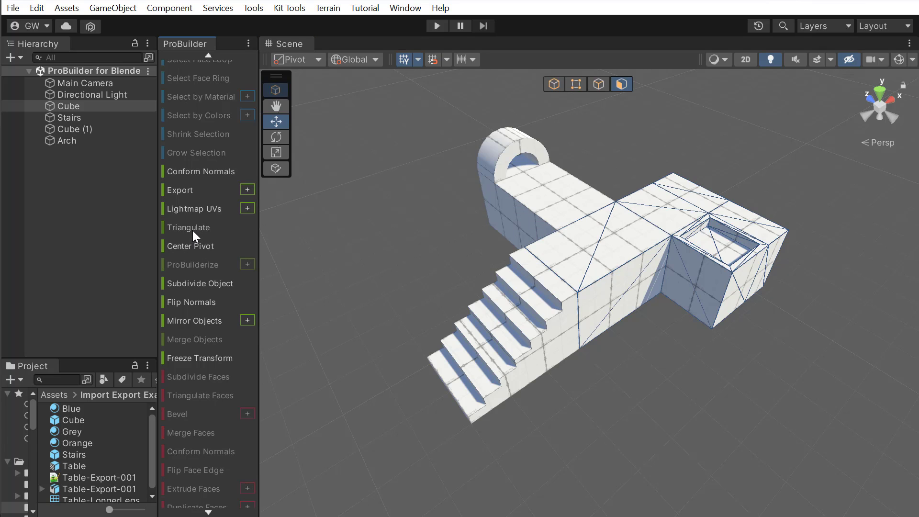
pyautogui.click(202, 300)
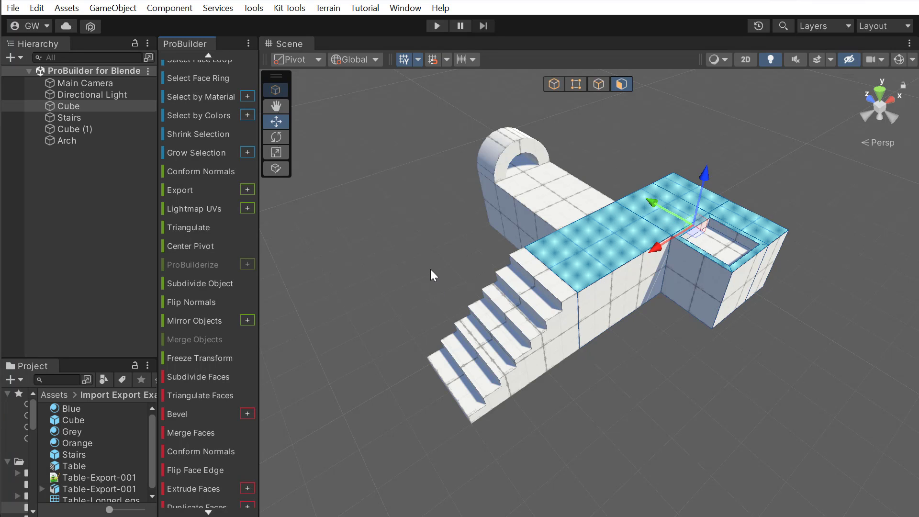
pyautogui.scroll(-5, 216, 366)
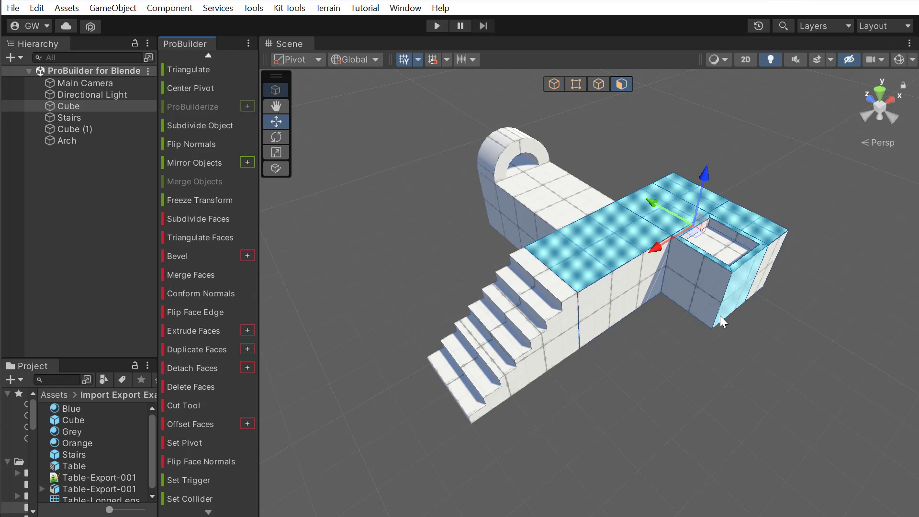
# With the Cut Tool, outline a square on the walkway top above the stairs.
pyautogui.click(200, 405)
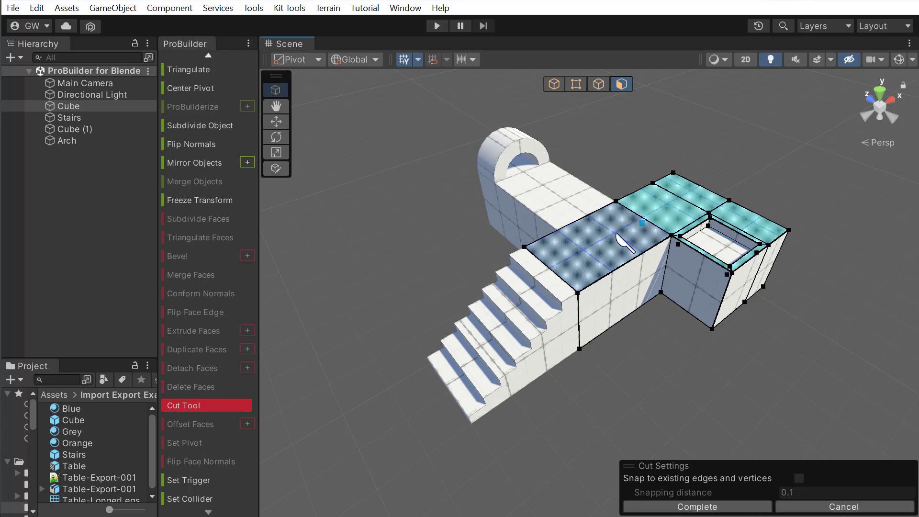
pyautogui.click(564, 249)
pyautogui.click(603, 233)
pyautogui.click(616, 270)
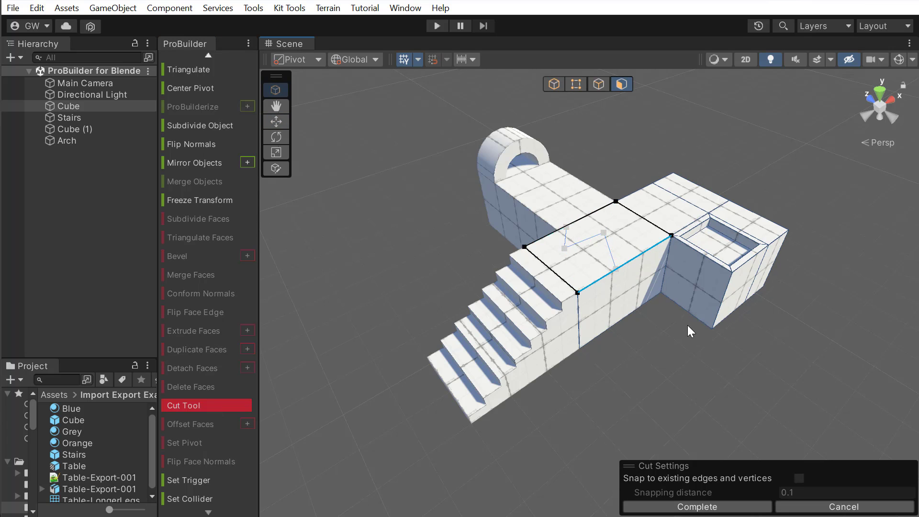
pyautogui.press('Return')
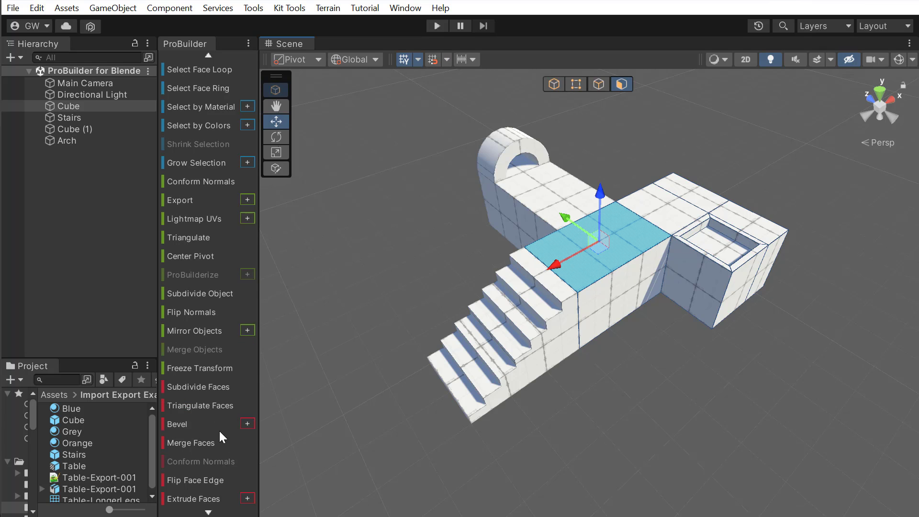
# Bevel the selected edges at distance 0.16, then undo the bevel.
pyautogui.scroll(-3, 219, 429)
pyautogui.click(247, 337)
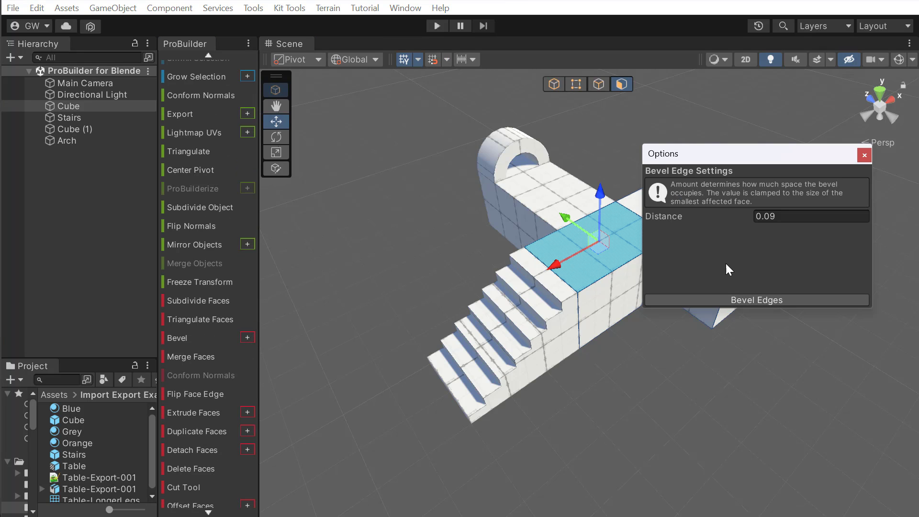
pyautogui.moveTo(679, 211)
pyautogui.mouseDown()
pyautogui.moveTo(695, 213)
pyautogui.moveTo(678, 216)
pyautogui.mouseUp()
pyautogui.click(741, 299)
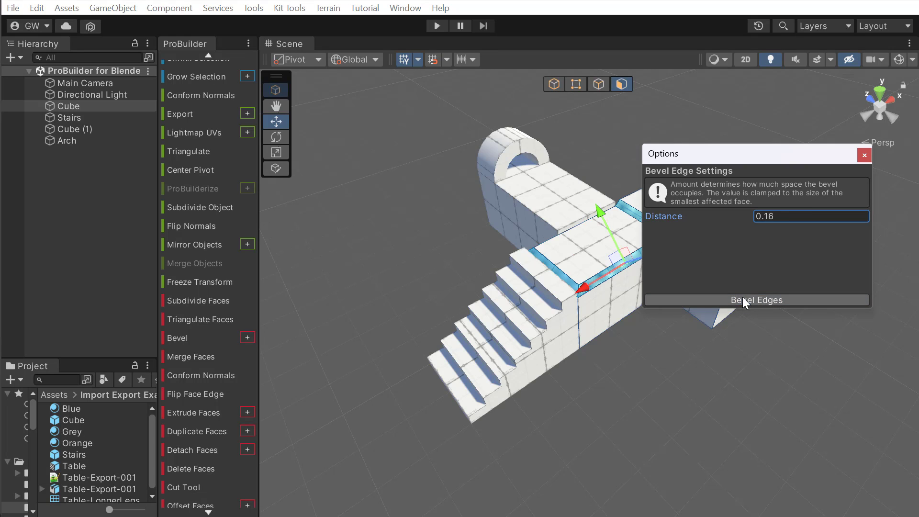
pyautogui.click(864, 155)
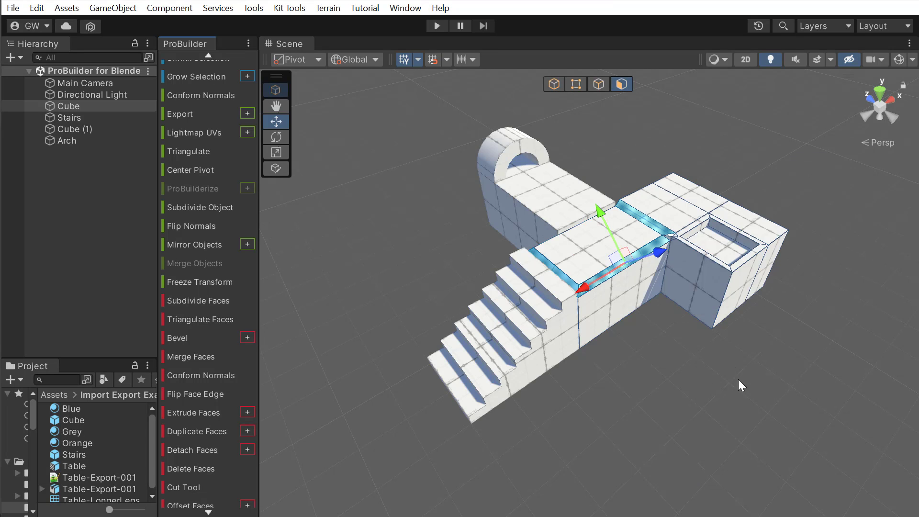
pyautogui.hotkey('alt', 'g')
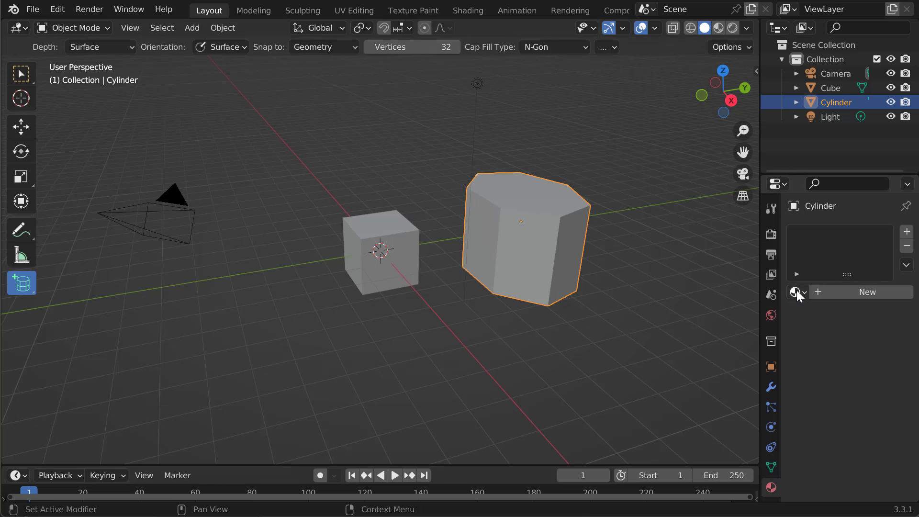
# Create Material.002 for the cylinder, select its top face, and add a second material slot.
pyautogui.click(796, 290)
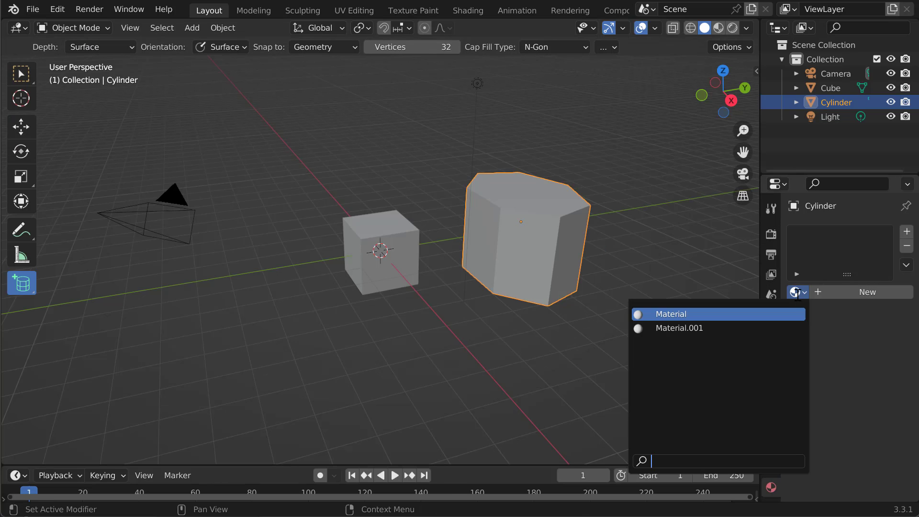
pyautogui.click(860, 292)
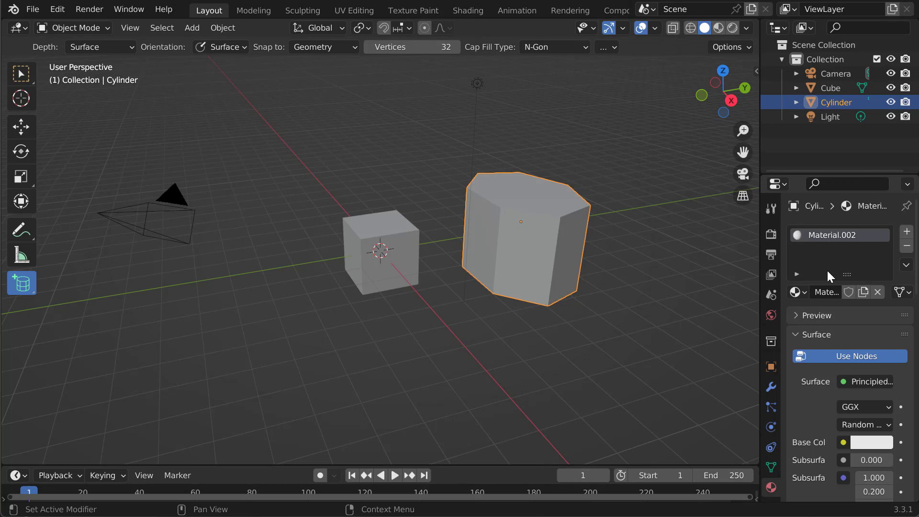
pyautogui.press('Tab')
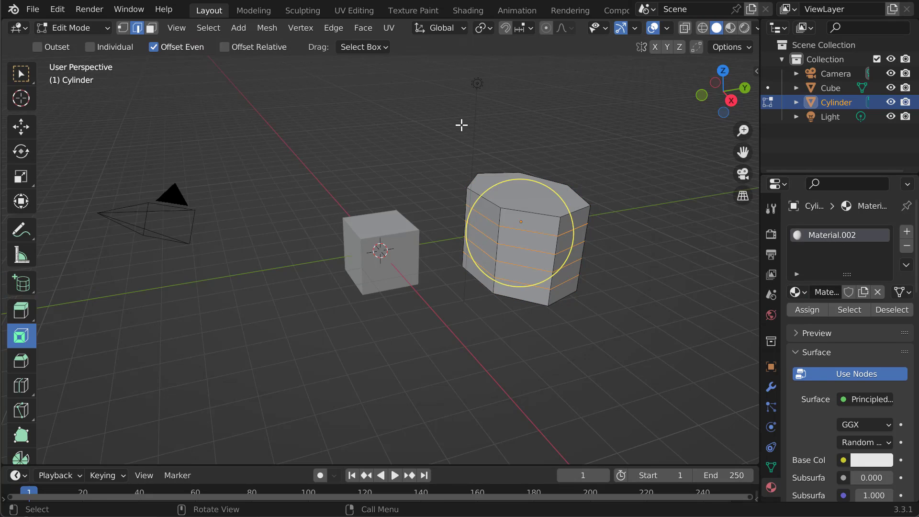
pyautogui.click(151, 27)
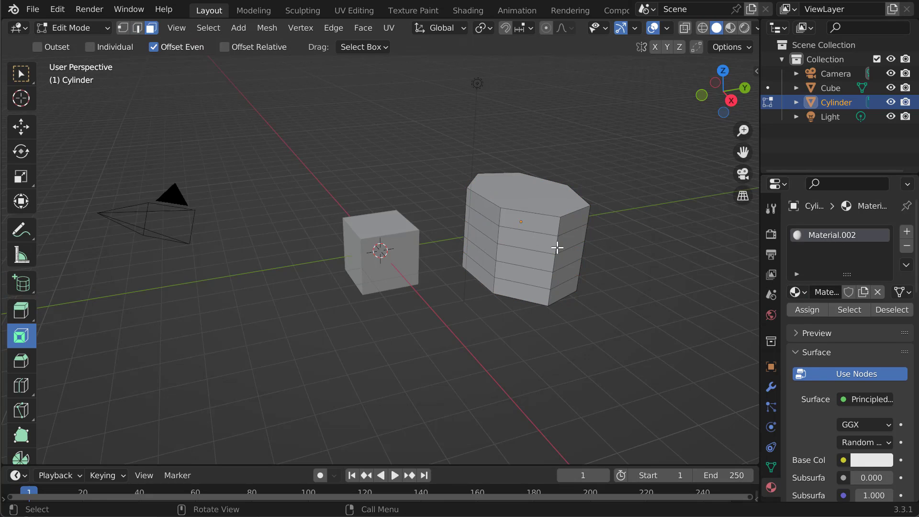
pyautogui.click(547, 201)
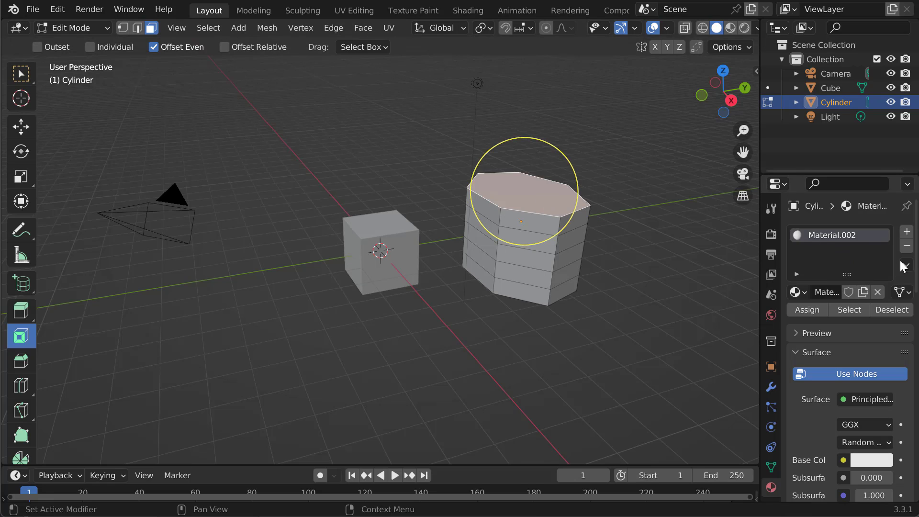
pyautogui.click(903, 234)
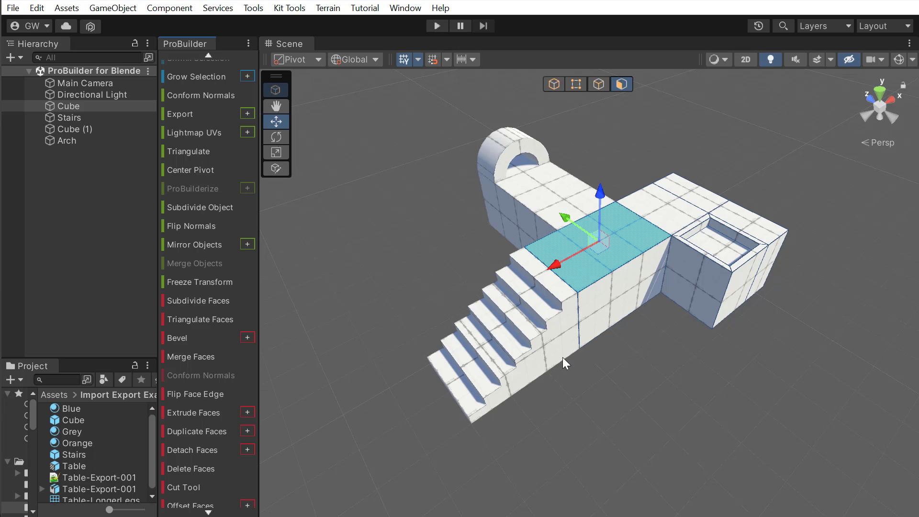
# Assign the Blue material to the whole cube in Object mode.
pyautogui.scroll(10, 214, 198)
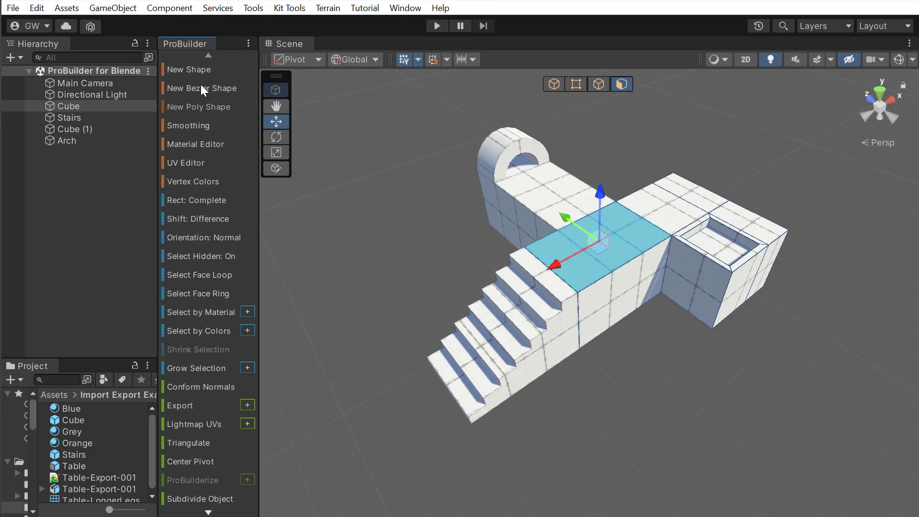
pyautogui.click(203, 144)
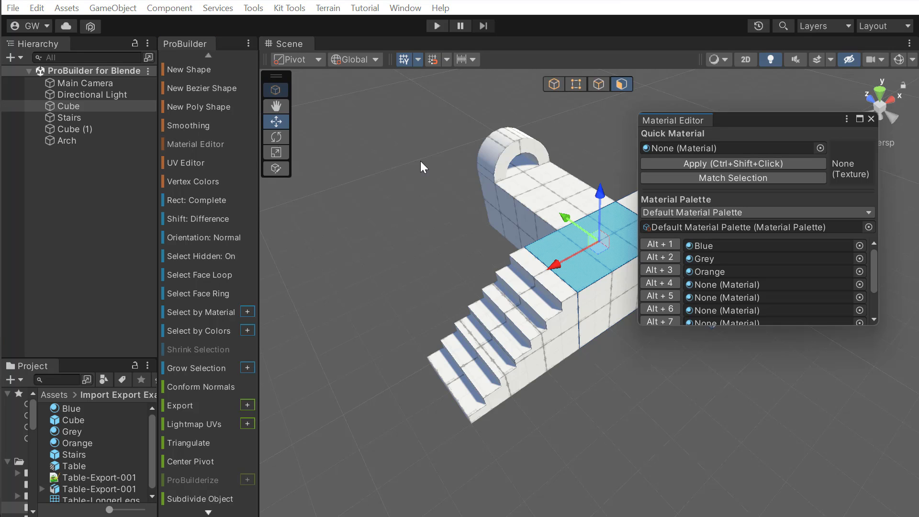
pyautogui.click(553, 83)
pyautogui.moveTo(757, 122); pyautogui.dragTo(804, 207)
pyautogui.click(716, 330)
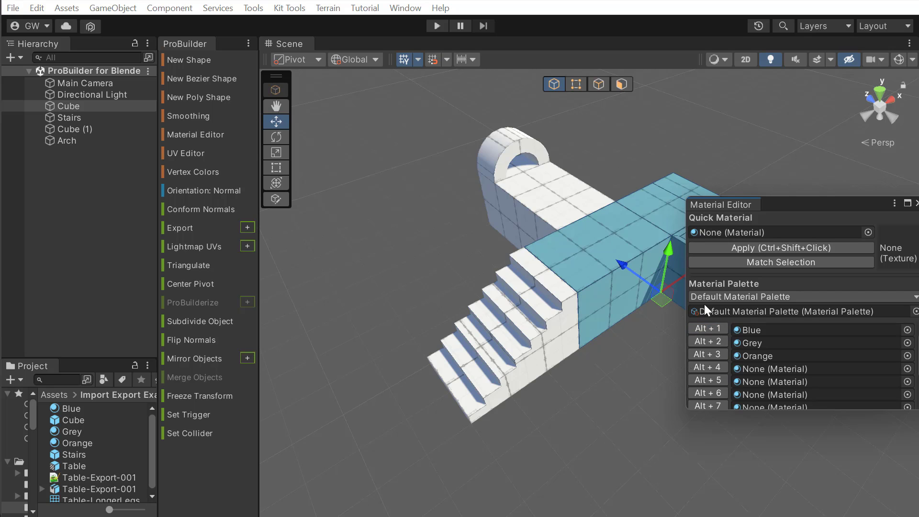
pyautogui.moveTo(819, 214); pyautogui.dragTo(783, 328)
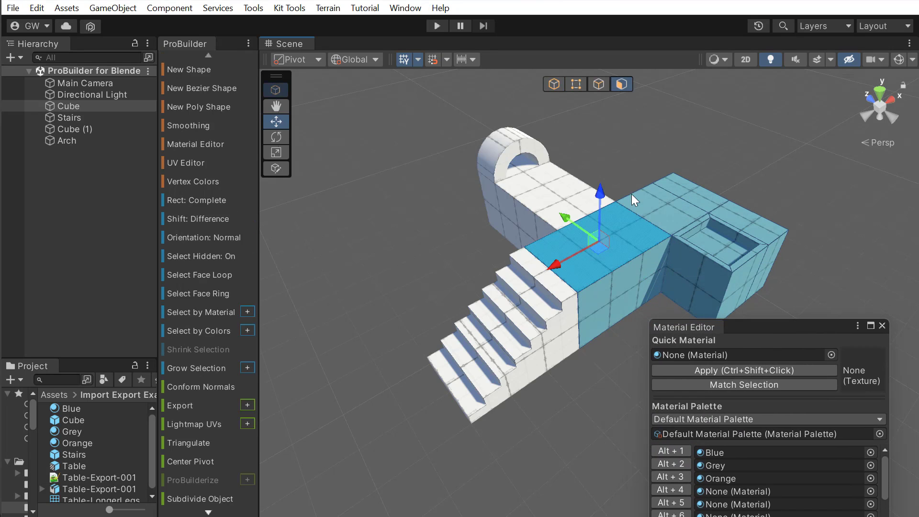
# Select the walkway's top face loop and assign it the Grey material, then Orange.
pyautogui.click(655, 204)
pyautogui.hotkey('alt', 'l')
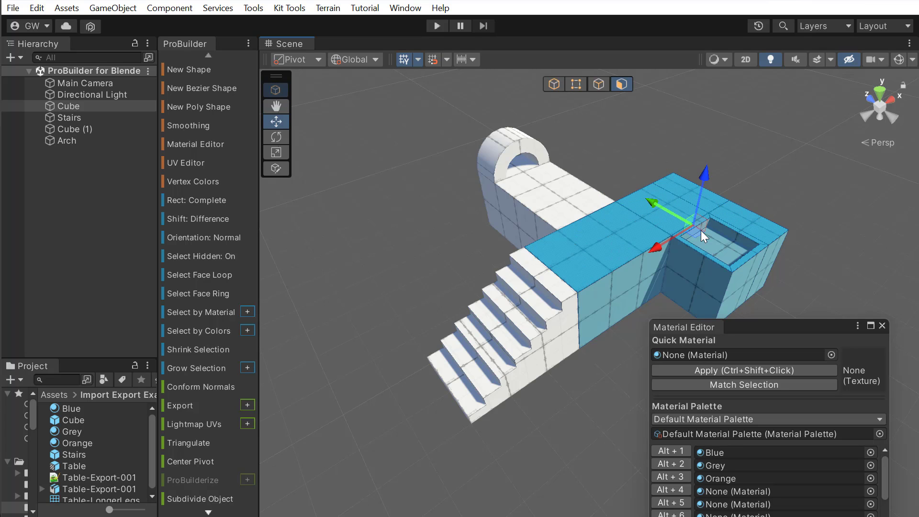
pyautogui.click(679, 466)
pyautogui.click(682, 477)
# Put Blender's cylinder into Vertex Paint mode and settle on the Draw brush after trying Blur and Smear.
pyautogui.click(521, 458)
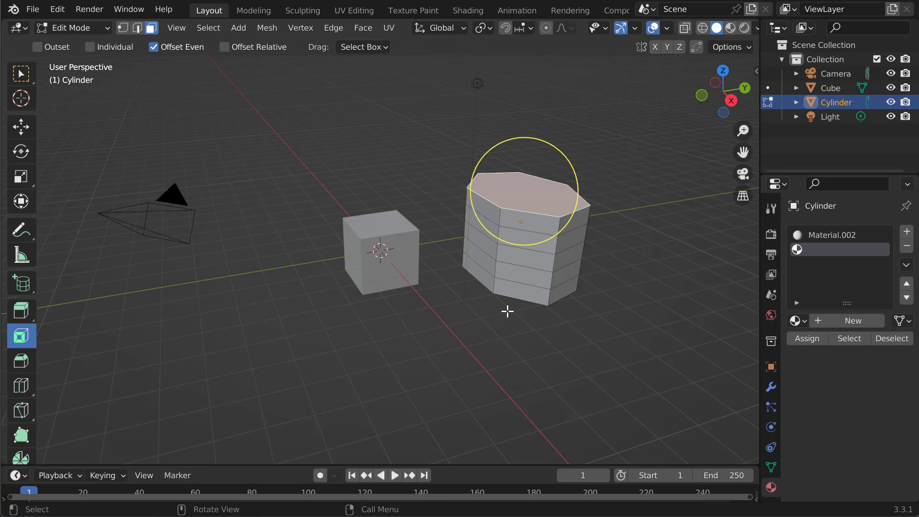
pyautogui.click(75, 24)
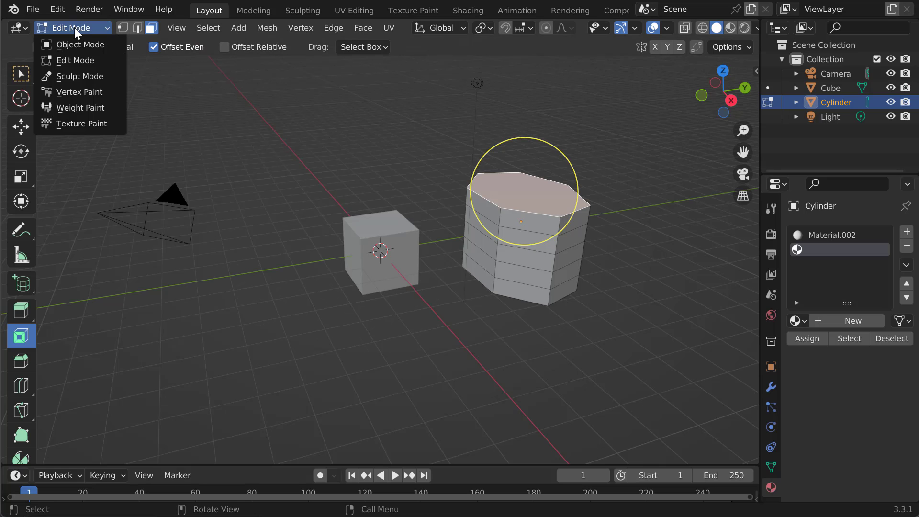
pyautogui.click(88, 94)
pyautogui.click(157, 47)
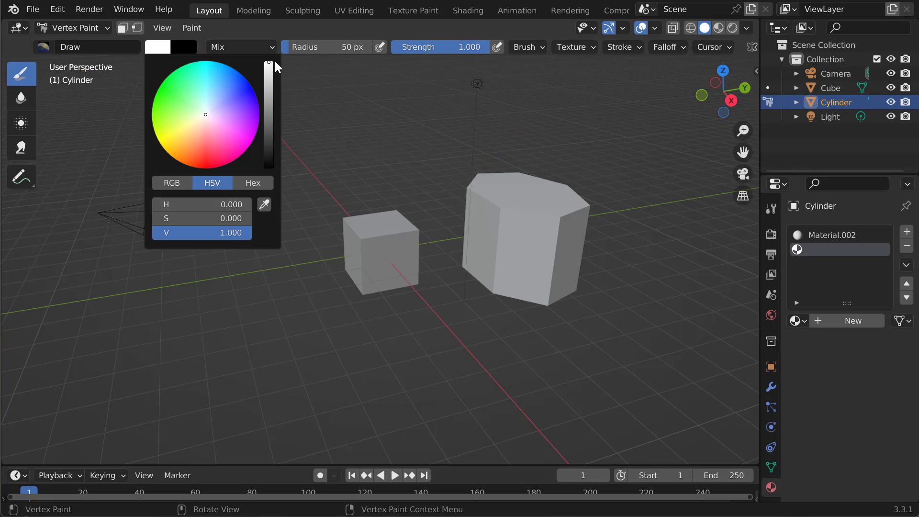
pyautogui.click(23, 98)
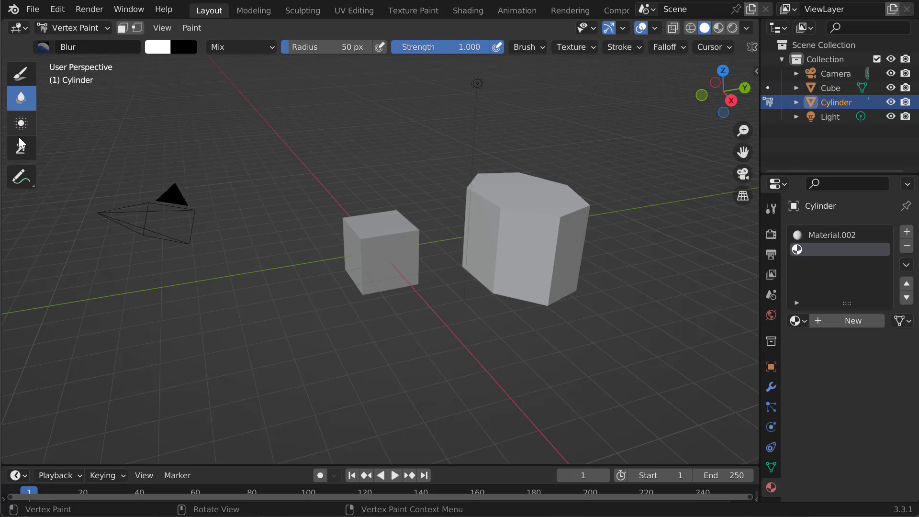
pyautogui.click(23, 144)
pyautogui.click(30, 82)
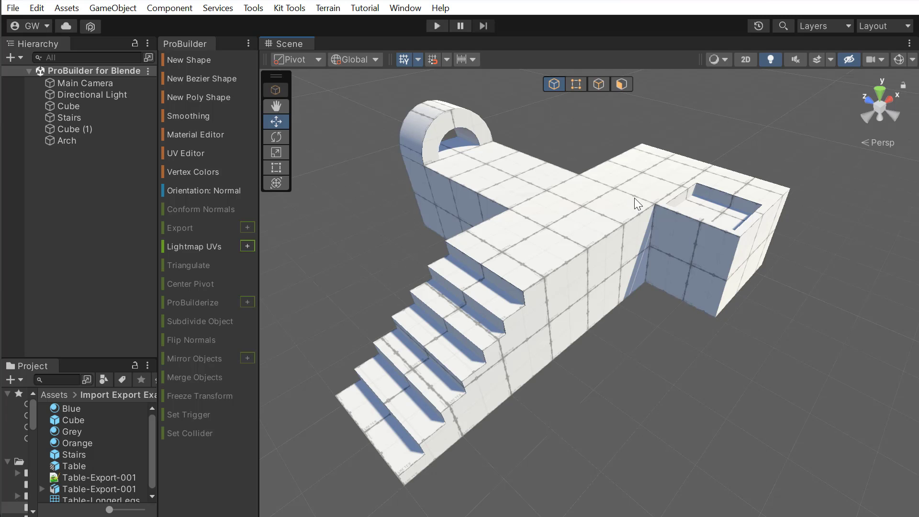
# Select the Cube and colour it entirely teal from the Vertex Colors palette.
pyautogui.click(631, 197)
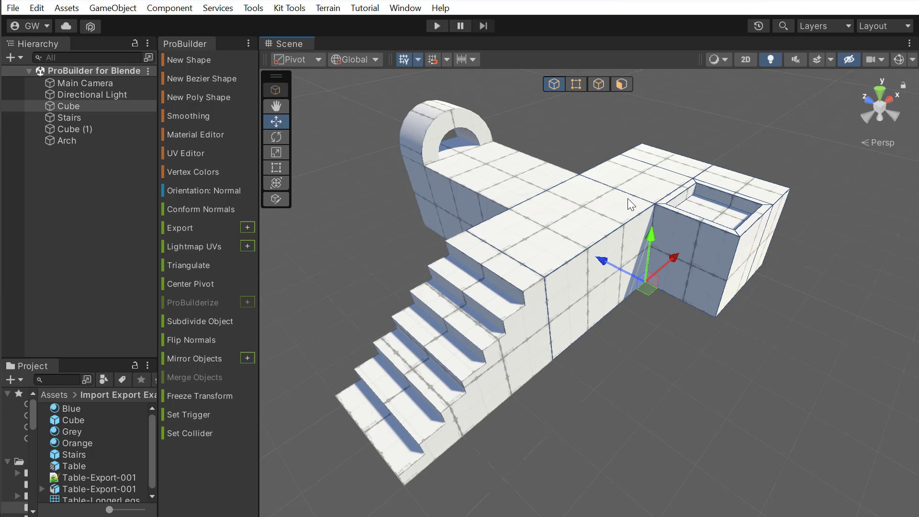
pyautogui.click(193, 174)
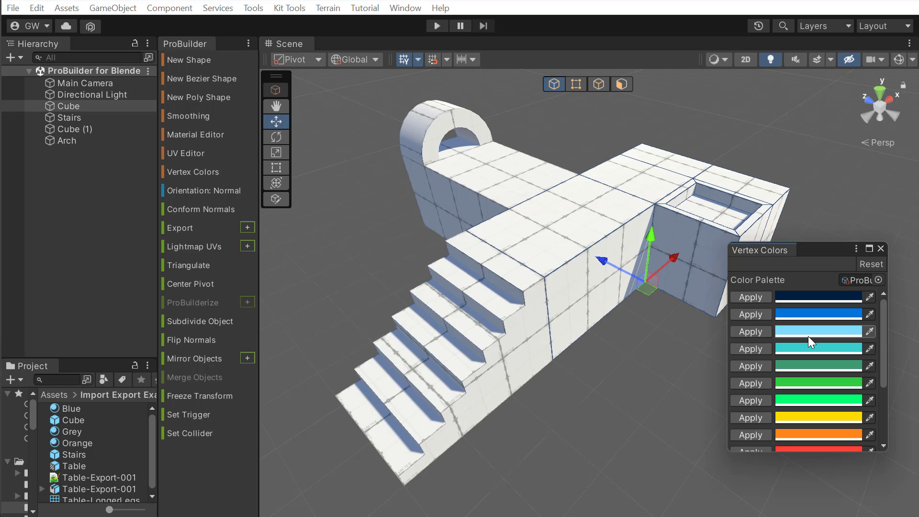
pyautogui.click(757, 352)
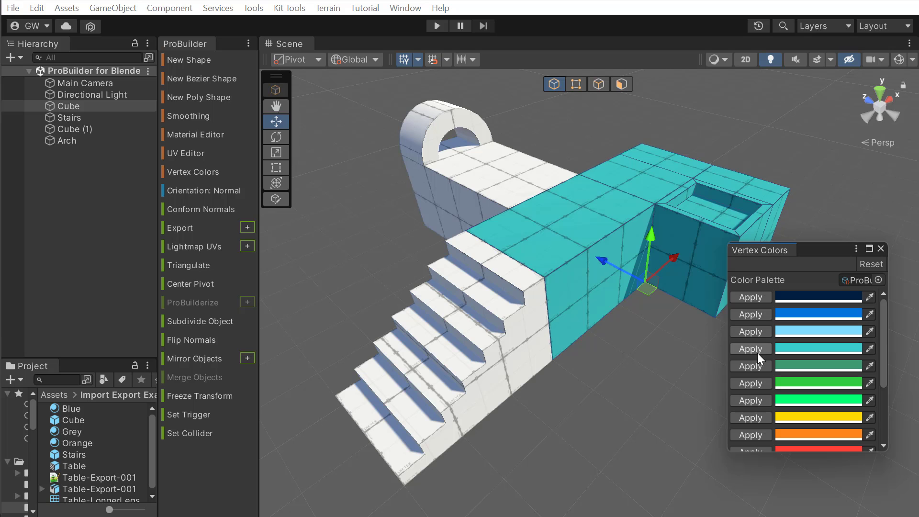
# Grow a face selection across the top faces above the stairs and colour them green.
pyautogui.click(622, 85)
pyautogui.click(579, 211)
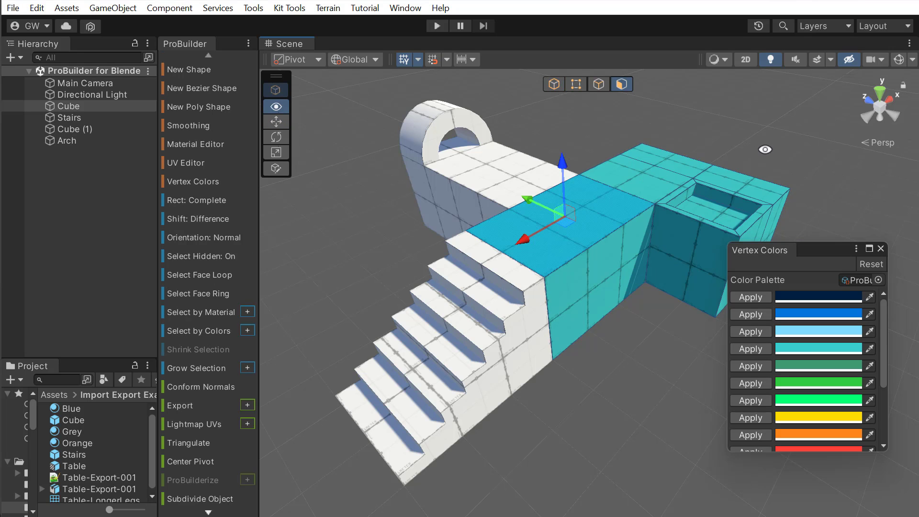
pyautogui.hotkey('alt', 'l')
pyautogui.hotkey('alt', 'g')
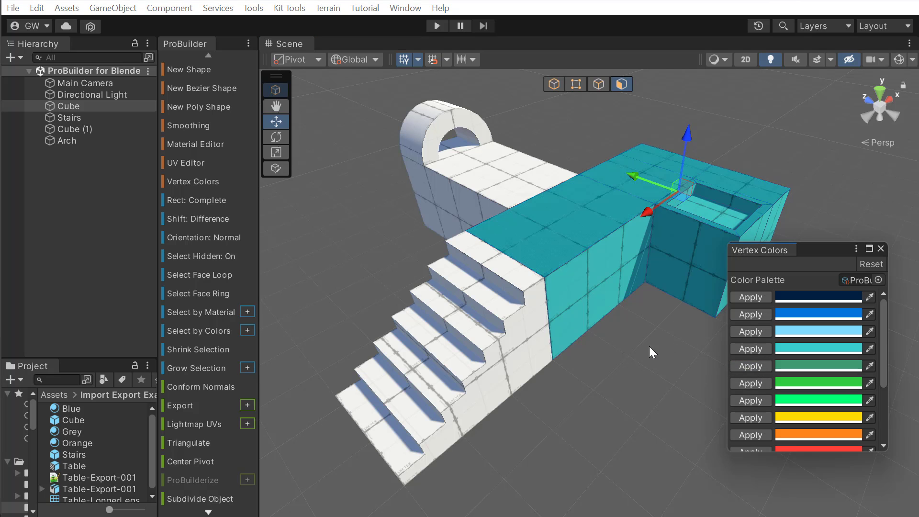
pyautogui.click(649, 346)
# Select the recess's inner faces and colour them dark navy.
pyautogui.scroll(6, 610, 269)
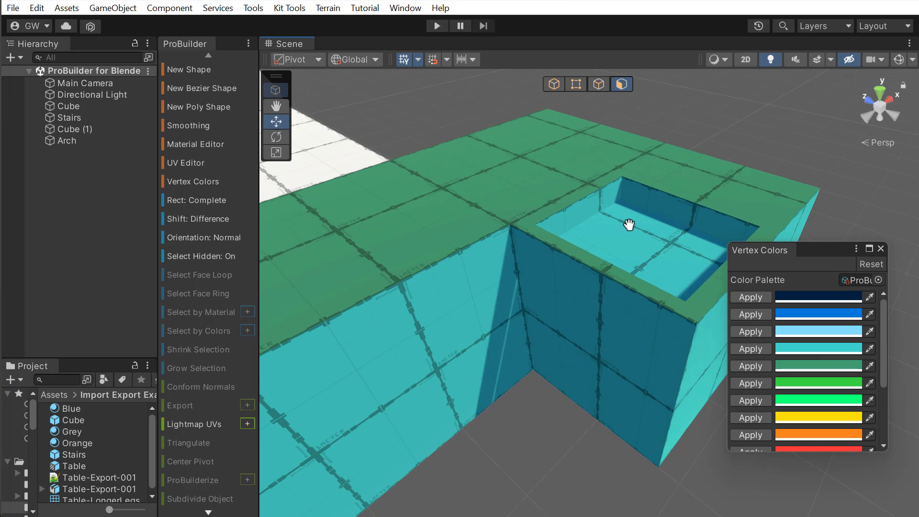
pyautogui.moveTo(619, 227); pyautogui.dragTo(549, 261, button='middle')
pyautogui.click(554, 266)
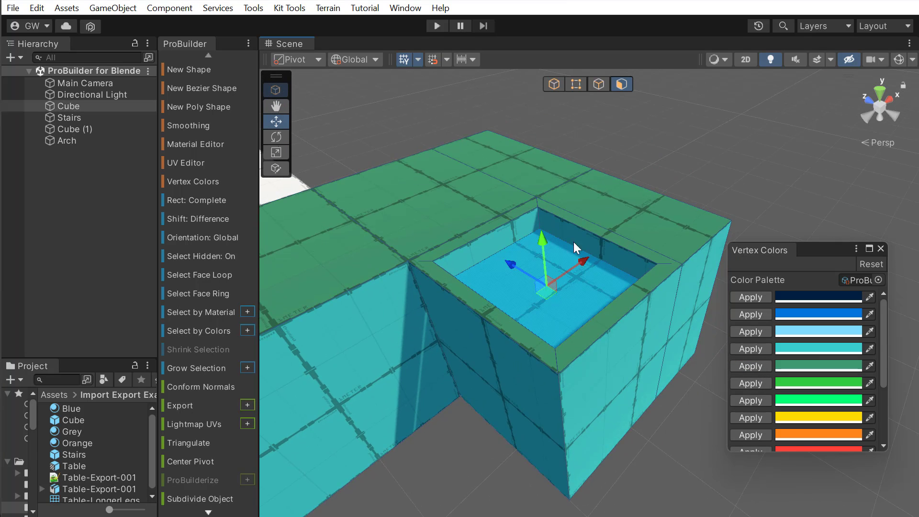
pyautogui.click(576, 85)
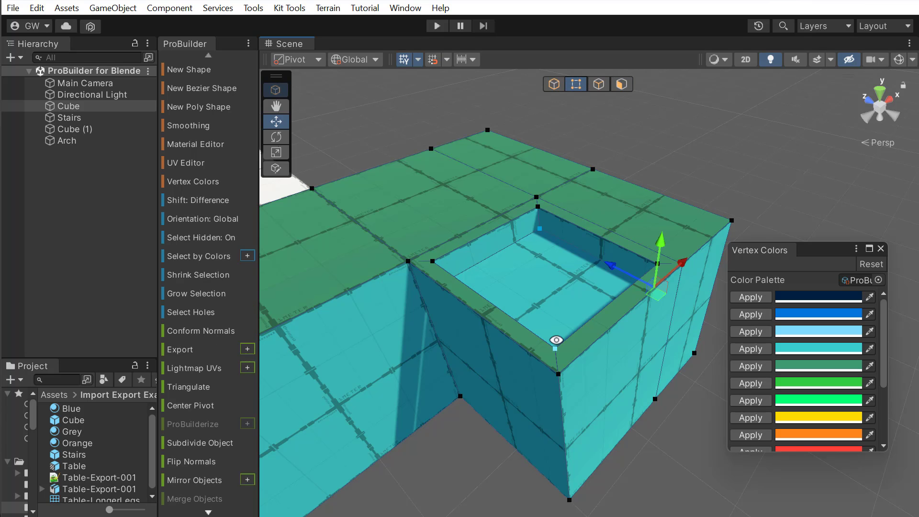
pyautogui.keyDown('alt'); pyautogui.moveTo(556, 339); pyautogui.dragTo(451, 263); pyautogui.keyUp('alt')
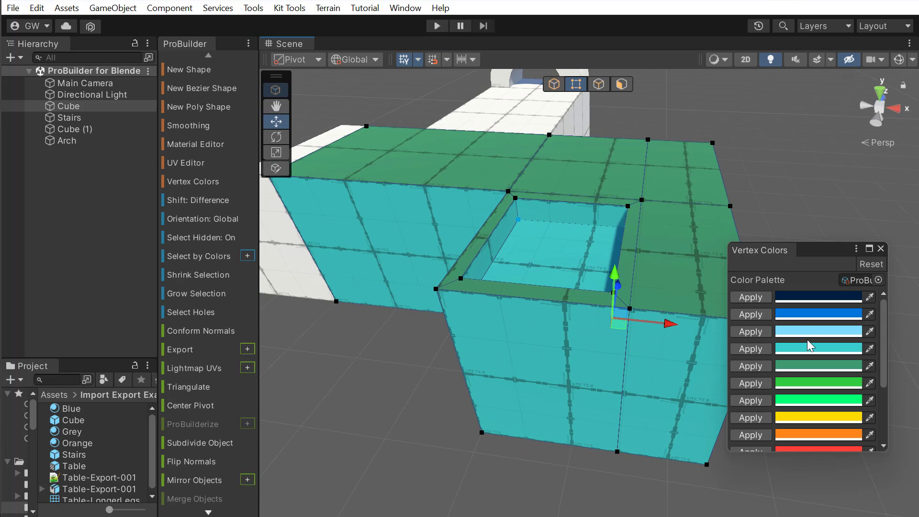
pyautogui.click(759, 296)
# Darken the walls' bottom vertices with dark brown, then view the whole model from above.
pyautogui.keyDown('alt'); pyautogui.moveTo(694, 383); pyautogui.dragTo(535, 349); pyautogui.keyUp('alt')
pyautogui.moveTo(371, 327); pyautogui.dragTo(699, 441)
pyautogui.scroll(-5, 809, 383)
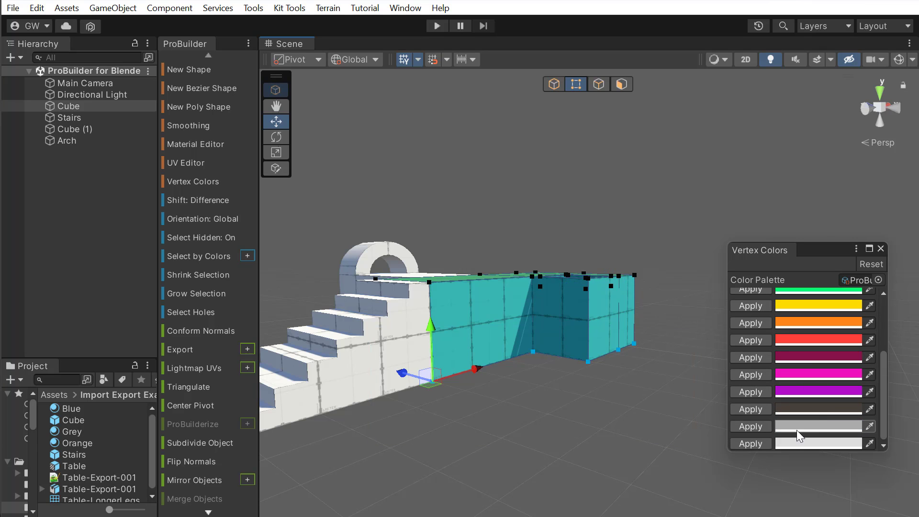
pyautogui.click(761, 410)
pyautogui.click(639, 419)
pyautogui.keyDown('alt'); pyautogui.moveTo(634, 420); pyautogui.dragTo(634, 353); pyautogui.keyUp('alt')
pyautogui.moveTo(634, 353); pyautogui.dragTo(649, 338, button='middle')
# Show the cylinder in Blender's UV Editing workspace, browse the Image menu, then return to Unity.
pyautogui.hotkey('alt', 'Tab')
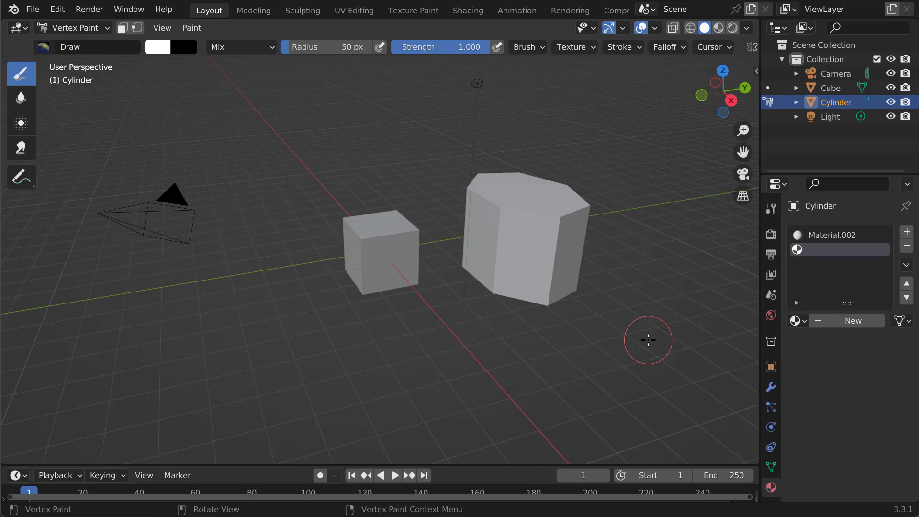
pyautogui.click(354, 11)
pyautogui.scroll(-1, 567, 194)
pyautogui.scroll(3, 567, 194)
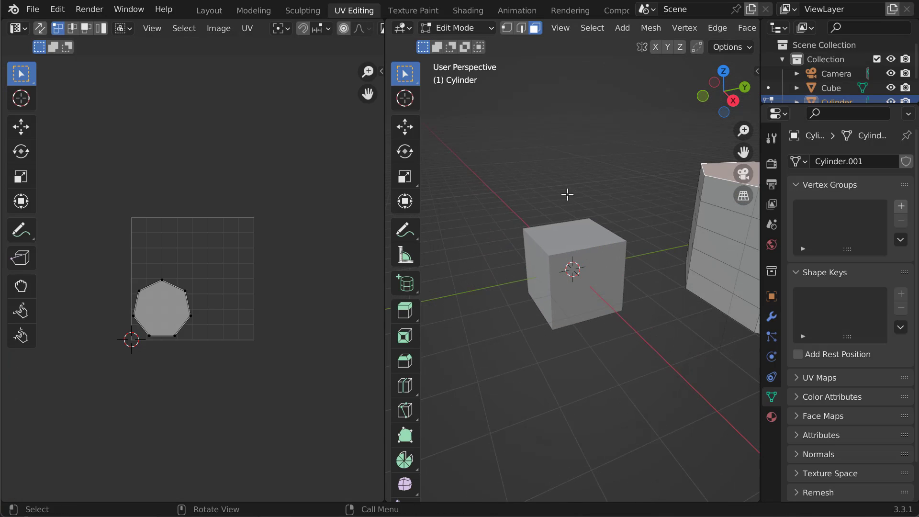
pyautogui.click(219, 29)
pyautogui.hotkey('alt', 'Tab')
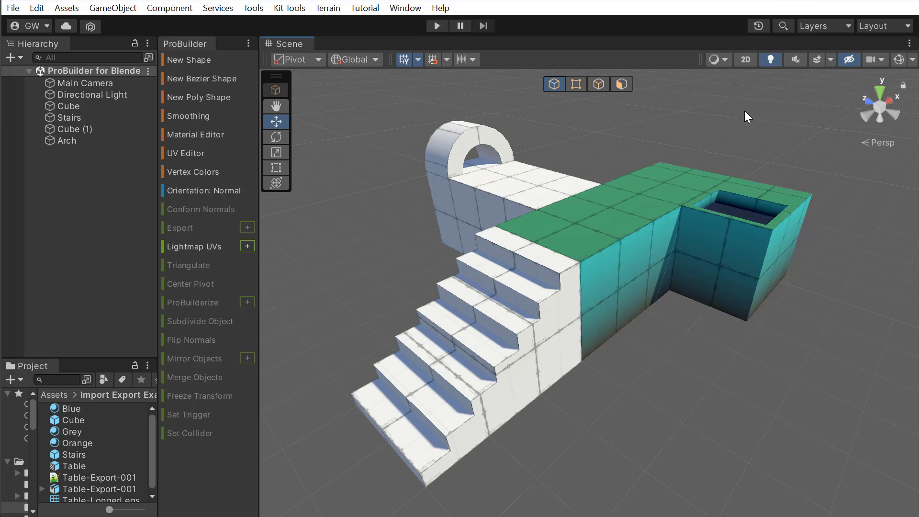
# Select a top face of the cube in face mode and adjust its height.
pyautogui.click(621, 86)
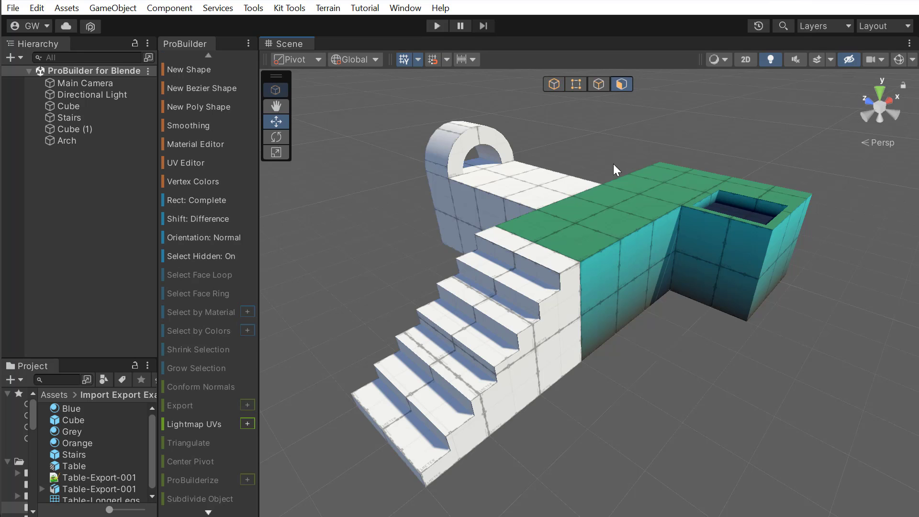
pyautogui.click(607, 192)
pyautogui.moveTo(593, 197); pyautogui.dragTo(604, 174)
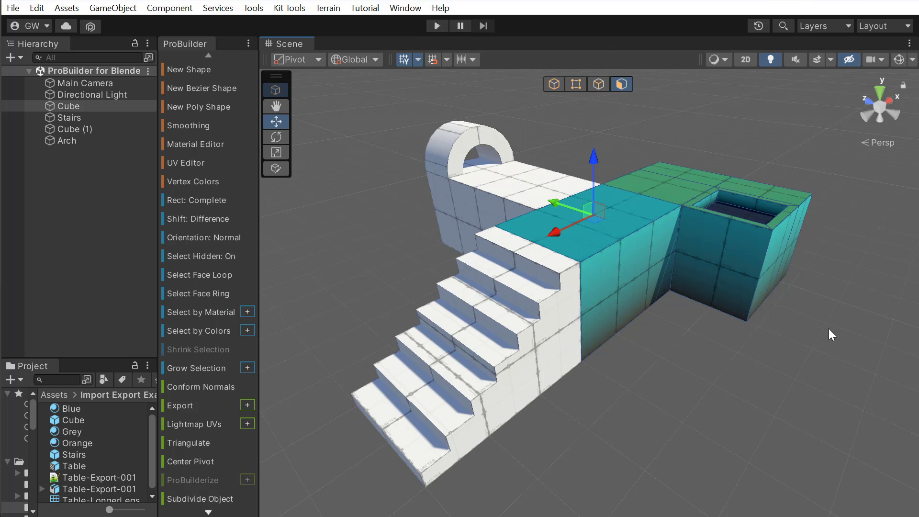
# Scale the top face's UVs in the ProBuilder UV Editor.
pyautogui.click(194, 162)
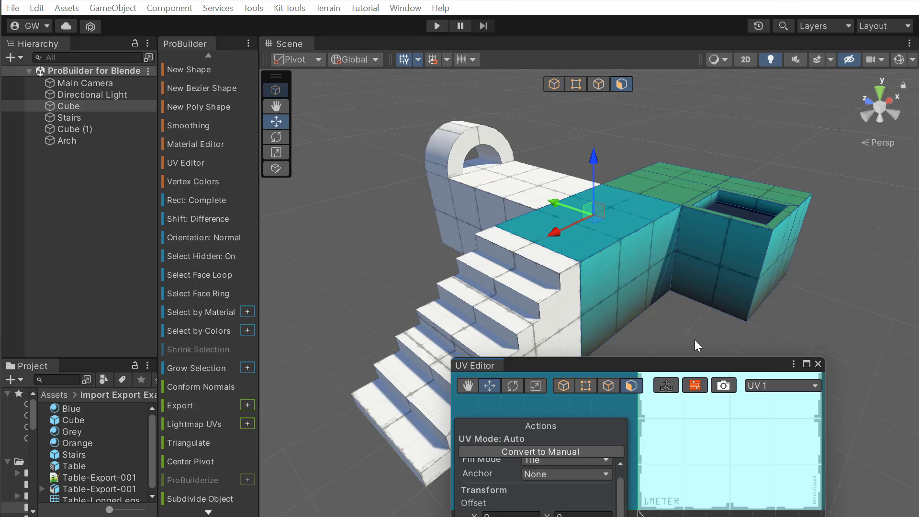
pyautogui.click(675, 390)
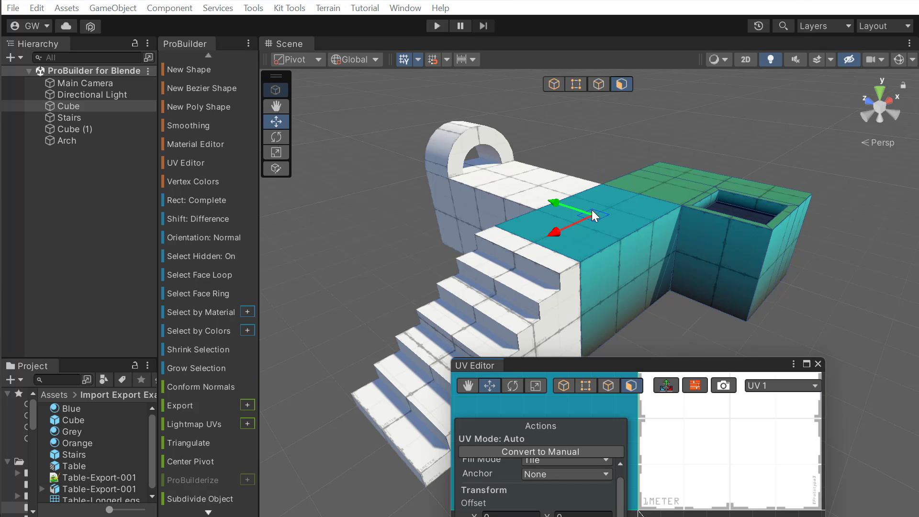
pyautogui.click(592, 227)
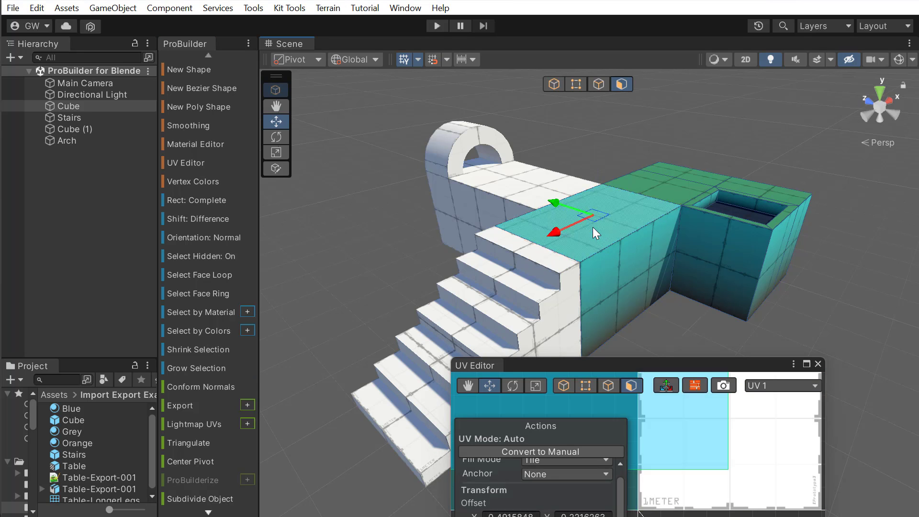
pyautogui.press('r')
pyautogui.moveTo(593, 216)
pyautogui.mouseDown()
pyautogui.moveTo(613, 193)
pyautogui.moveTo(568, 258)
pyautogui.mouseUp()
pyautogui.press('e')
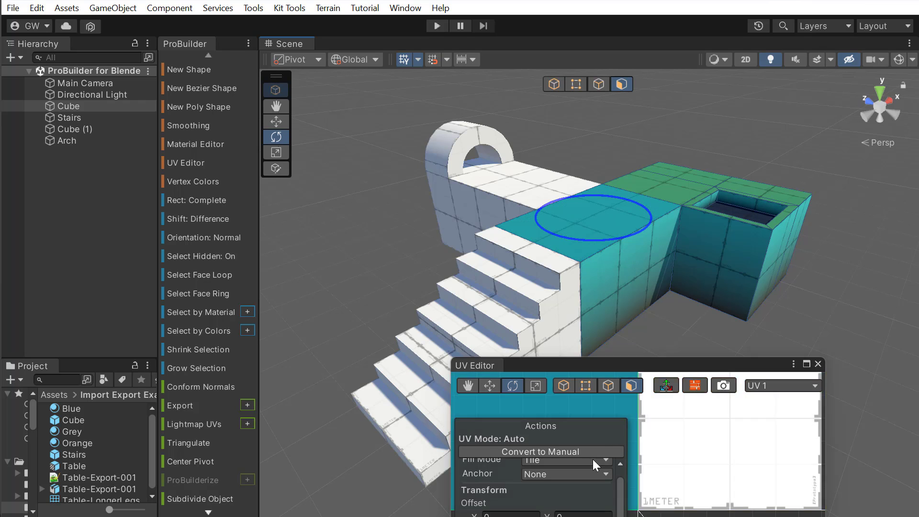
# Check the Render UVs options in the UV Editor.
pyautogui.scroll(1, 536, 507)
pyautogui.scroll(-3, 536, 507)
pyautogui.scroll(-3, 695, 476)
pyautogui.scroll(-2, 714, 489)
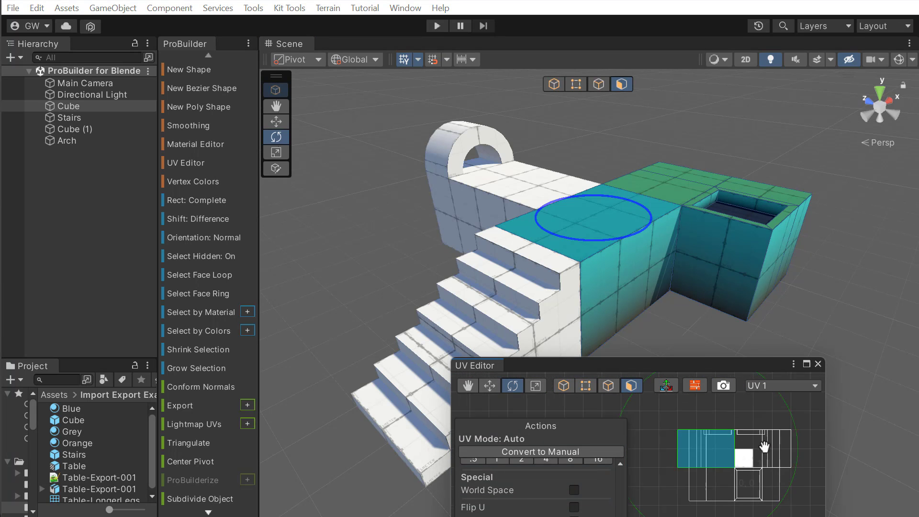
pyautogui.click(724, 385)
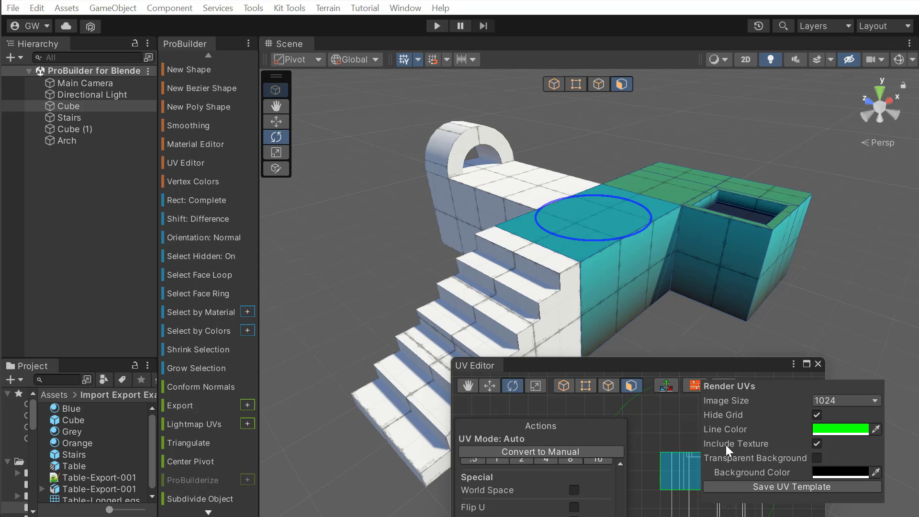
pyautogui.click(667, 415)
# Clear the selection, close the UV Editor and return to object mode.
pyautogui.click(664, 414)
pyautogui.click(817, 364)
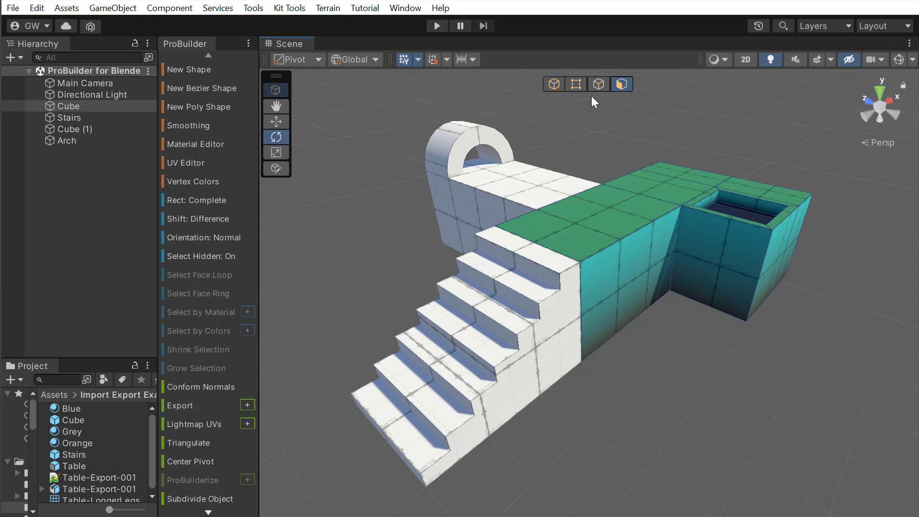
pyautogui.click(554, 84)
pyautogui.click(697, 121)
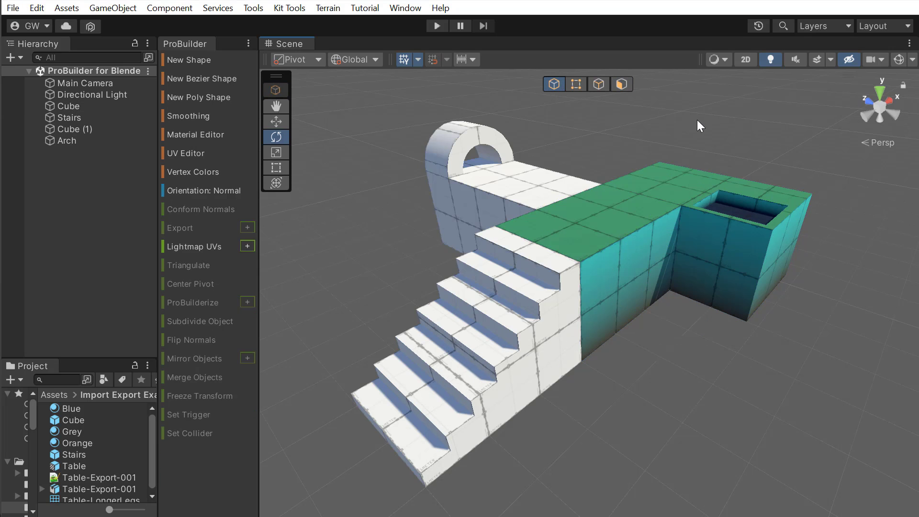
pyautogui.click(38, 9)
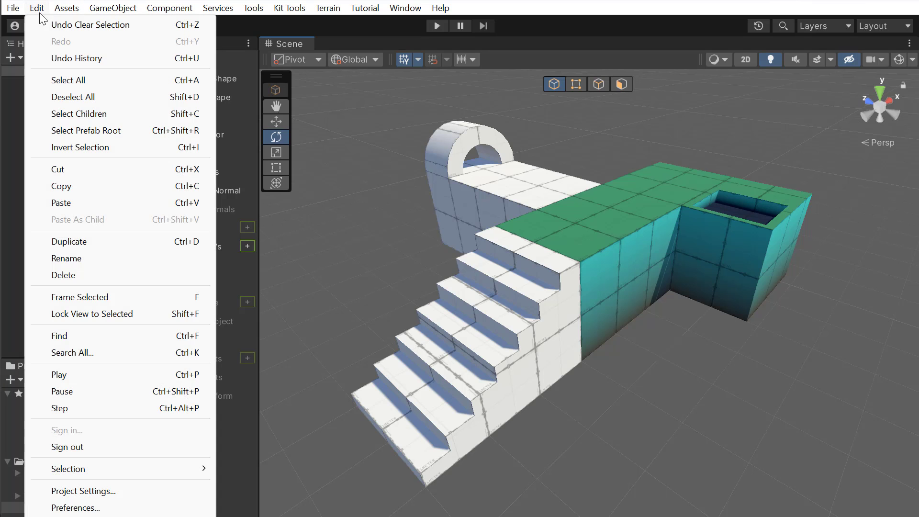
pyautogui.click(110, 507)
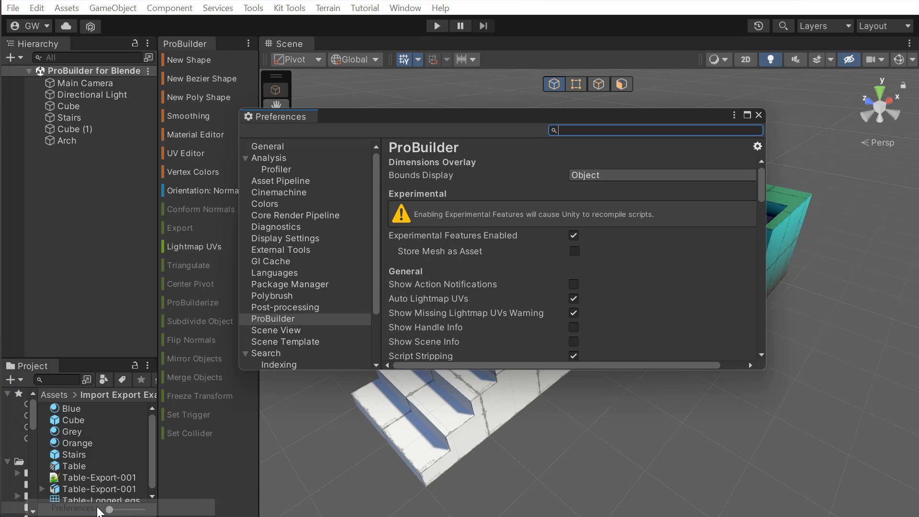
pyautogui.click(278, 320)
pyautogui.scroll(-8, 498, 267)
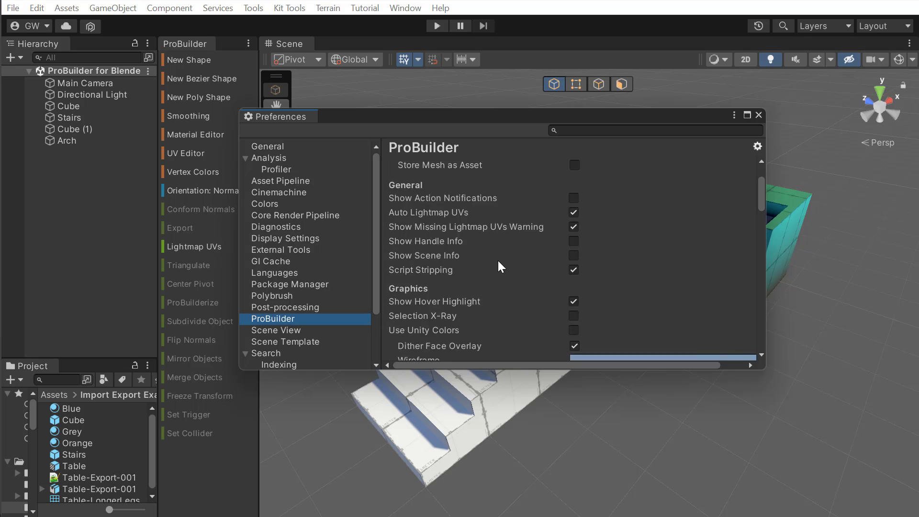
pyautogui.scroll(-5, 502, 289)
pyautogui.scroll(8, 497, 269)
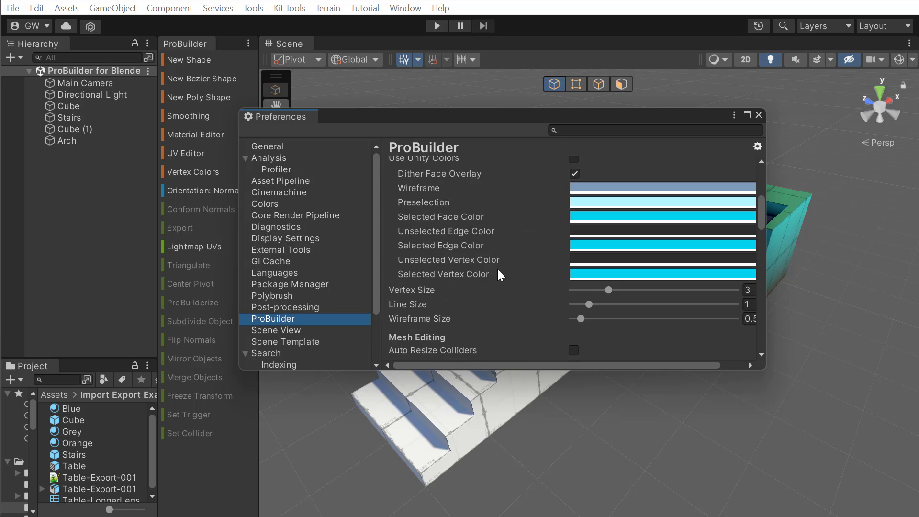
pyautogui.click(758, 115)
pyautogui.click(40, 9)
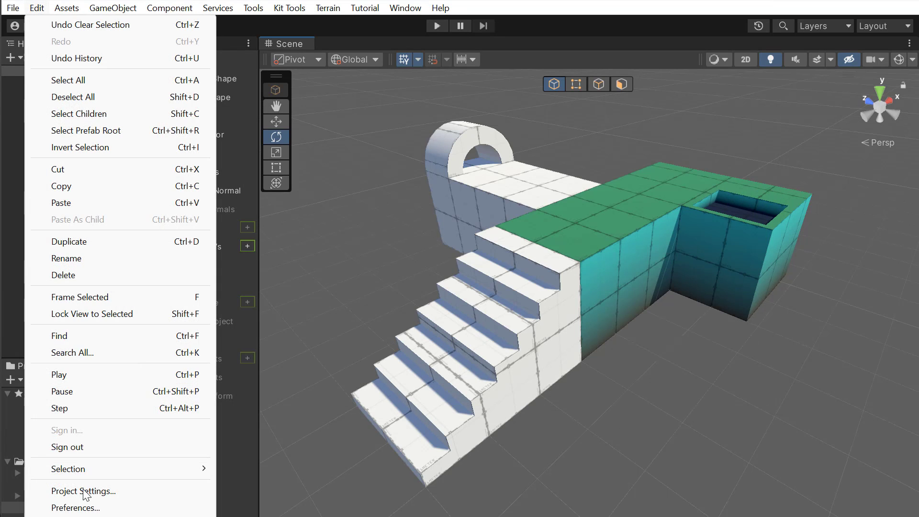
pyautogui.click(71, 515)
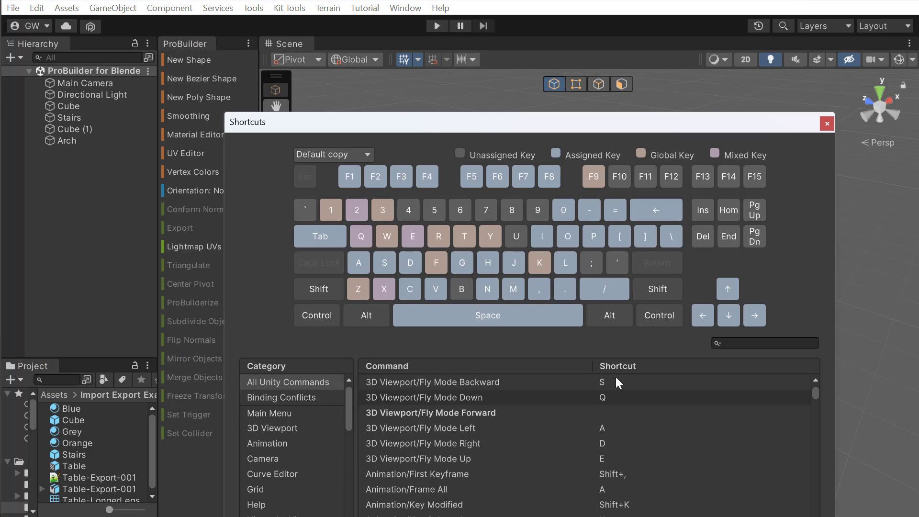
pyautogui.scroll(-5, 318, 463)
pyautogui.click(288, 411)
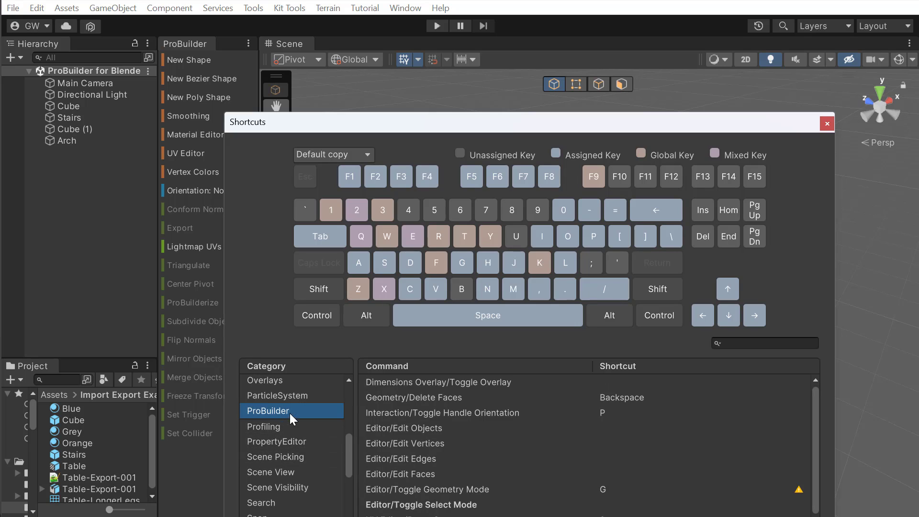
pyautogui.click(826, 123)
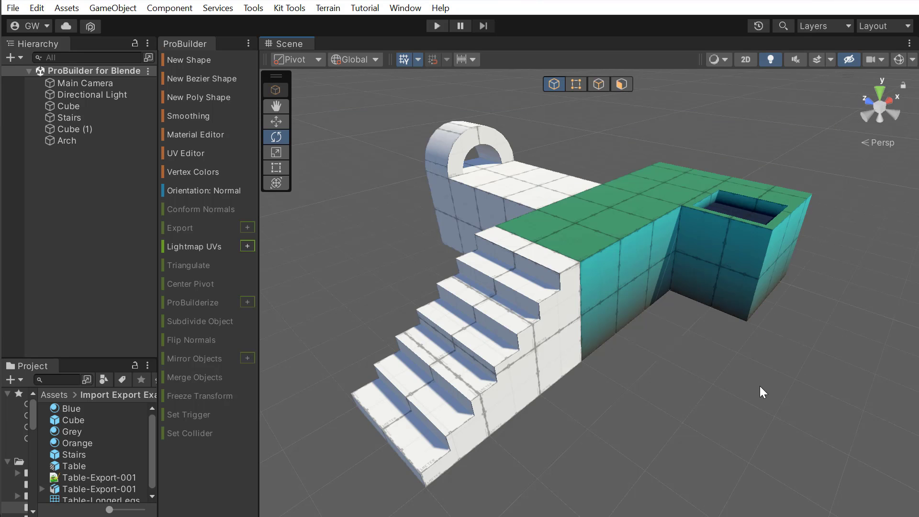
pyautogui.click(629, 267)
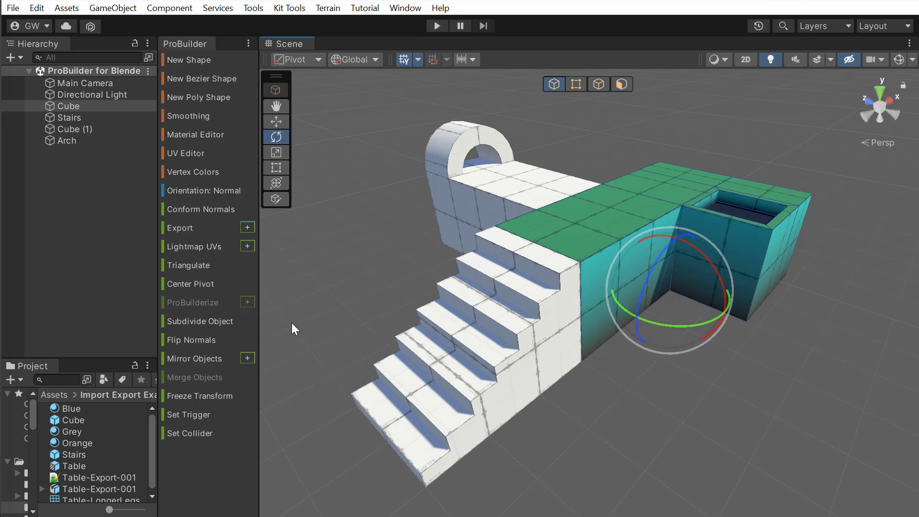
pyautogui.click(246, 227)
pyautogui.moveTo(753, 153); pyautogui.dragTo(705, 134)
pyautogui.click(732, 165)
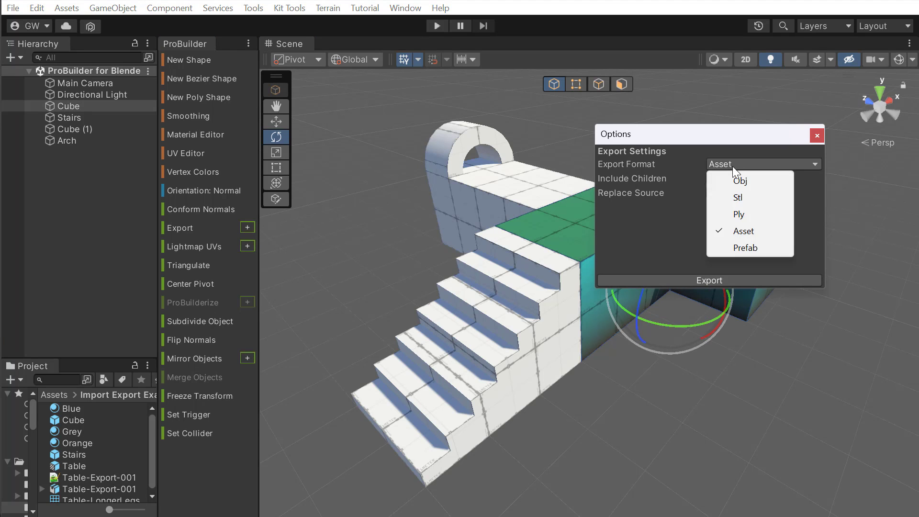
pyautogui.click(810, 145)
pyautogui.click(816, 136)
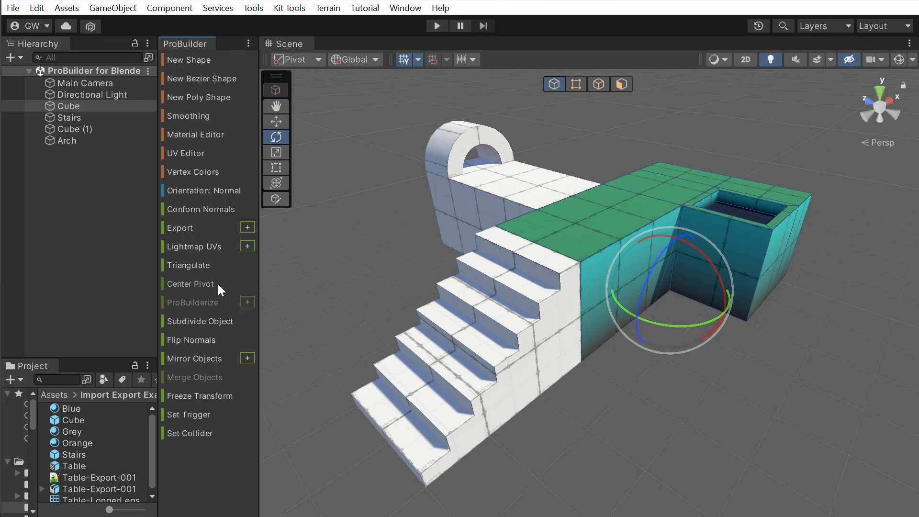
pyautogui.click(424, 233)
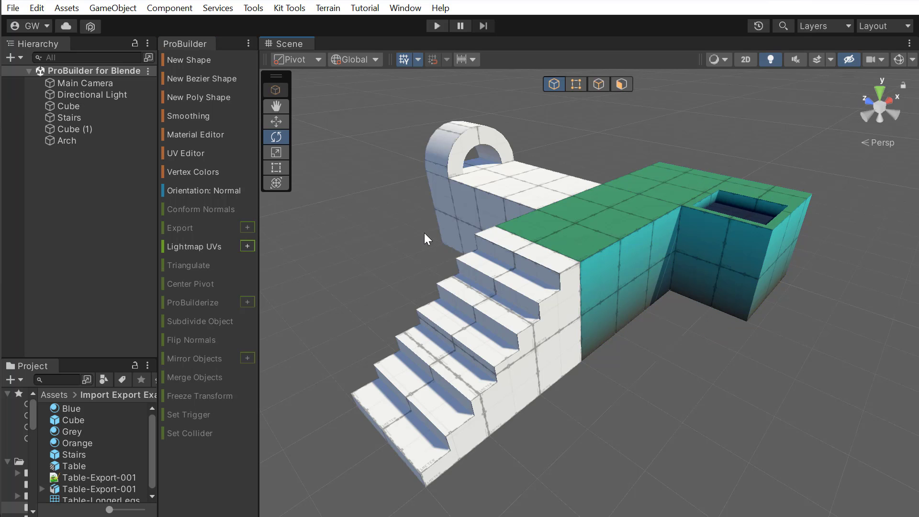